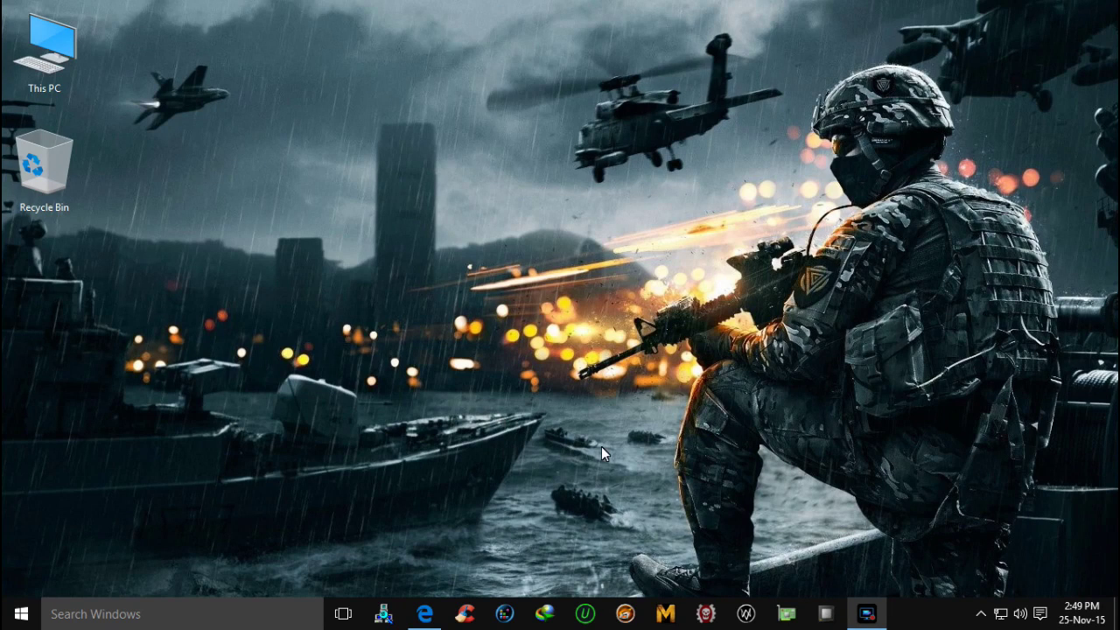
# Step: Open the Madmax corepack repack video, expand its description, and follow the openload link
pyautogui.click(424, 613)
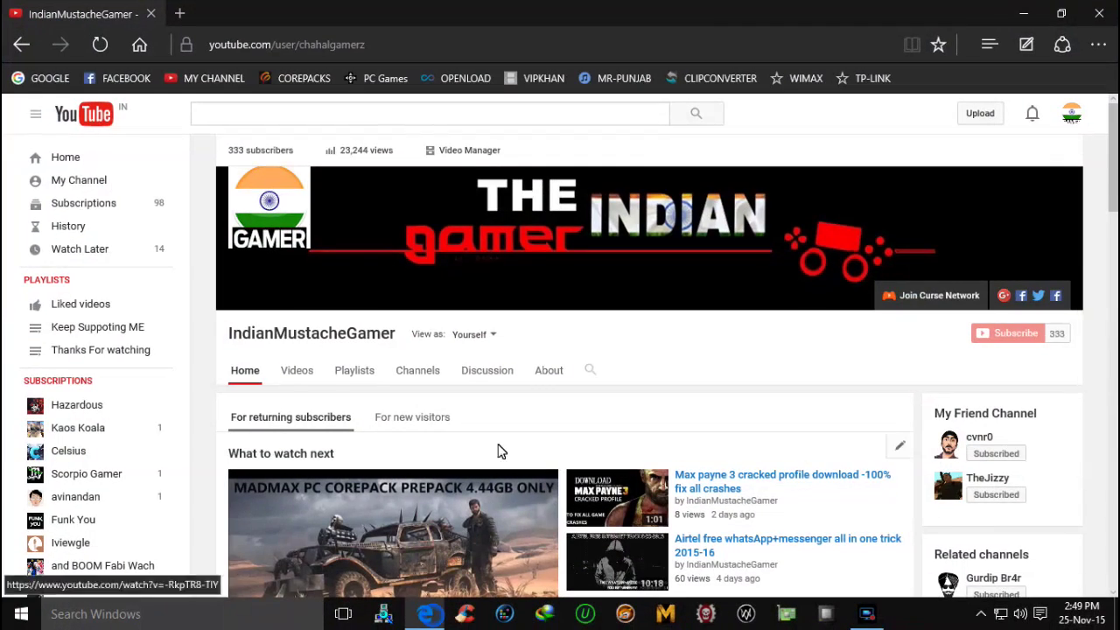
pyautogui.scroll(-3, 707, 342)
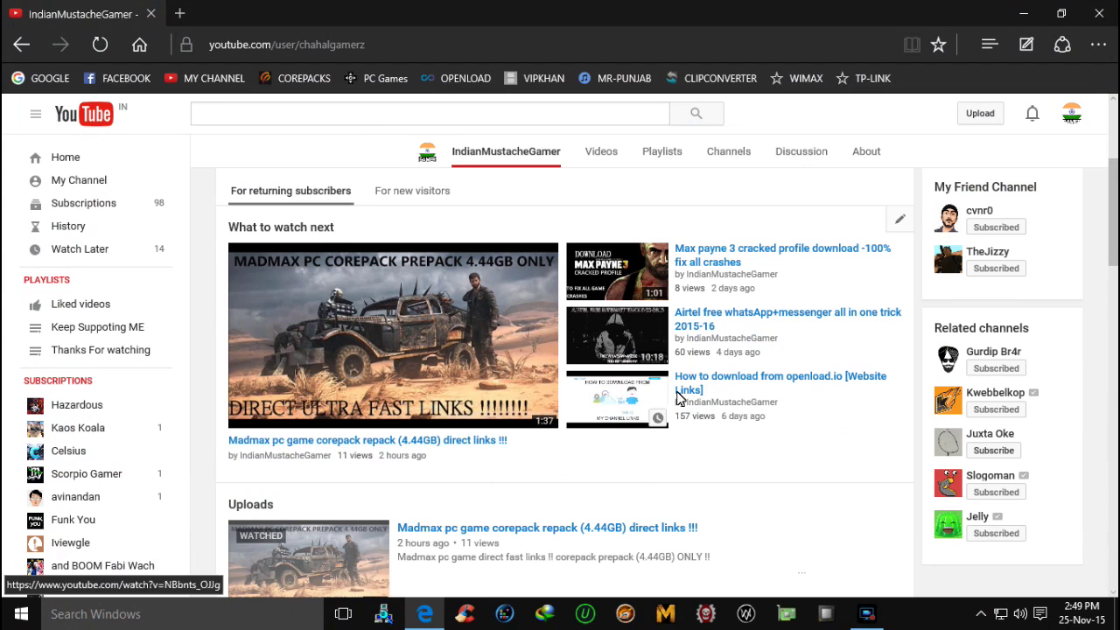
pyautogui.scroll(-2, 552, 402)
pyautogui.click(539, 383)
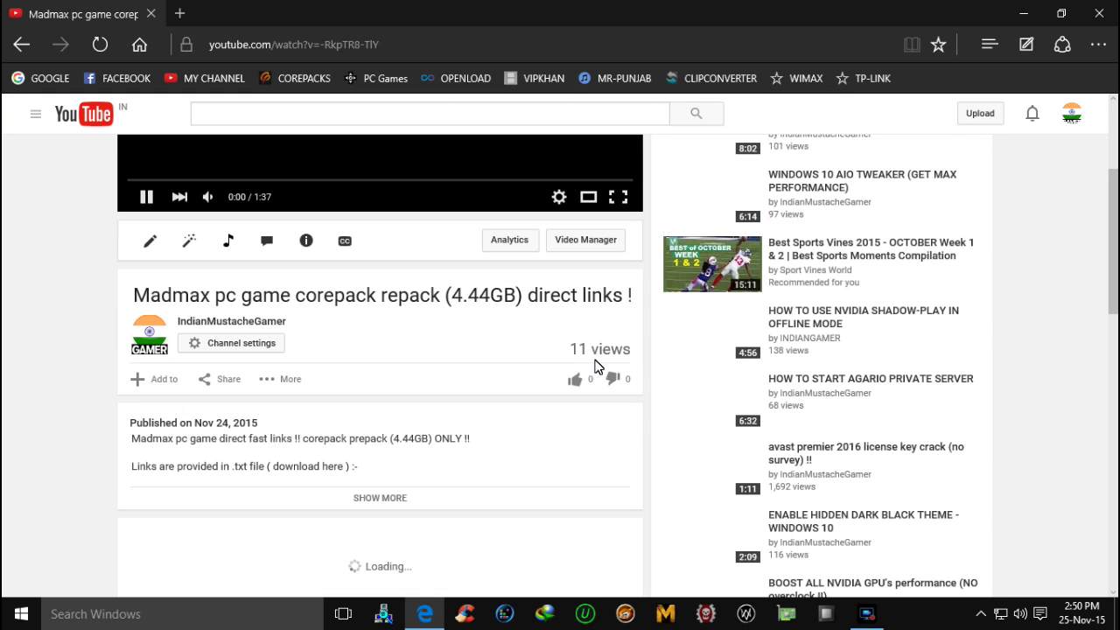
pyautogui.click(424, 482)
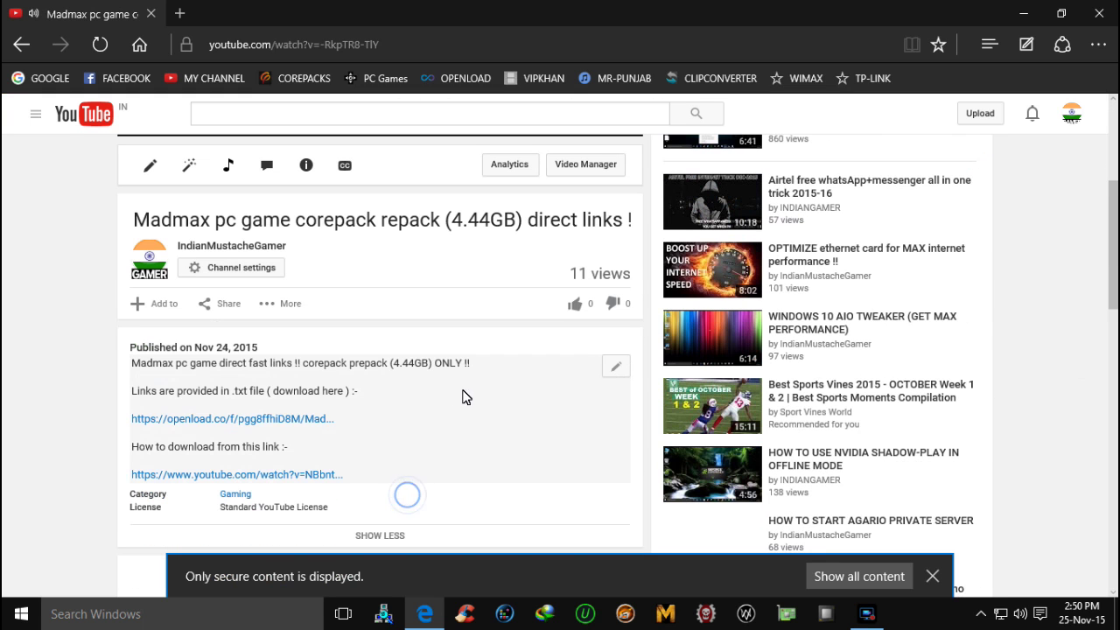
pyautogui.click(282, 419)
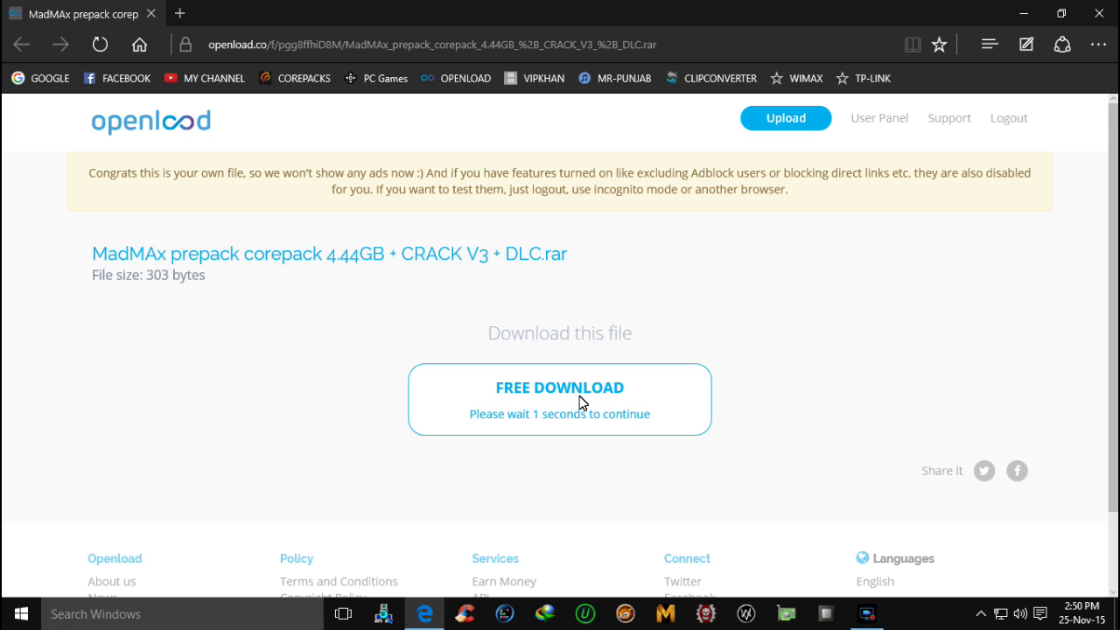
# Step: Download the MadMAx prepack corepack .rar from openload and open it in WinRAR
pyautogui.click(593, 417)
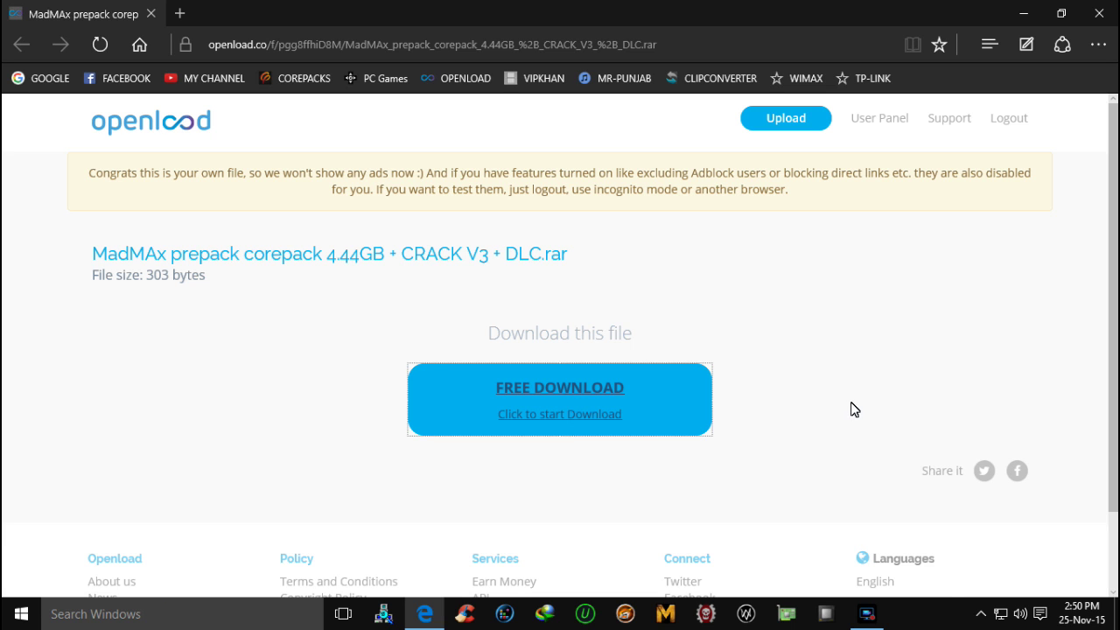
pyautogui.click(754, 576)
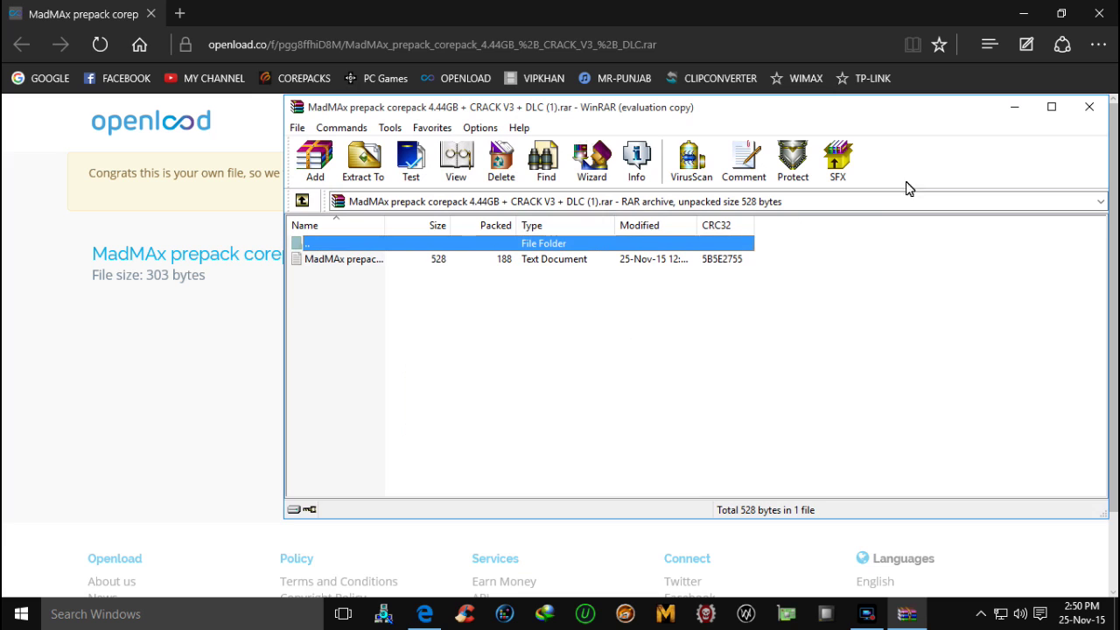
# Step: Open the archived links text file in Notepad and copy the first part1.rar link
pyautogui.doubleClick(382, 260)
pyautogui.doubleClick(669, 110)
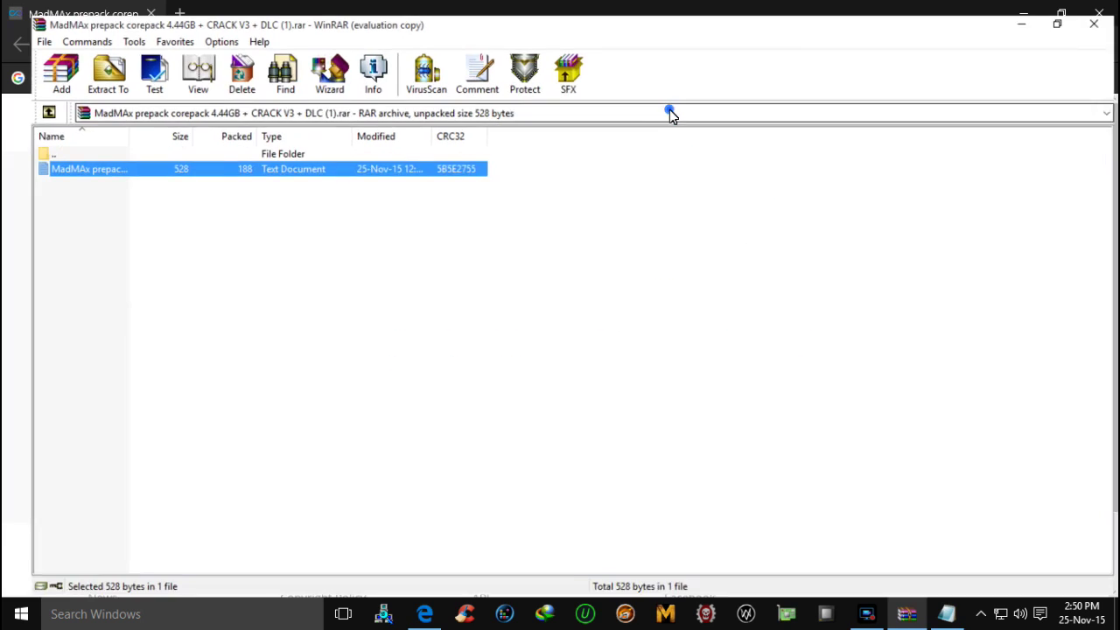
pyautogui.hotkey('alt', 'F4')
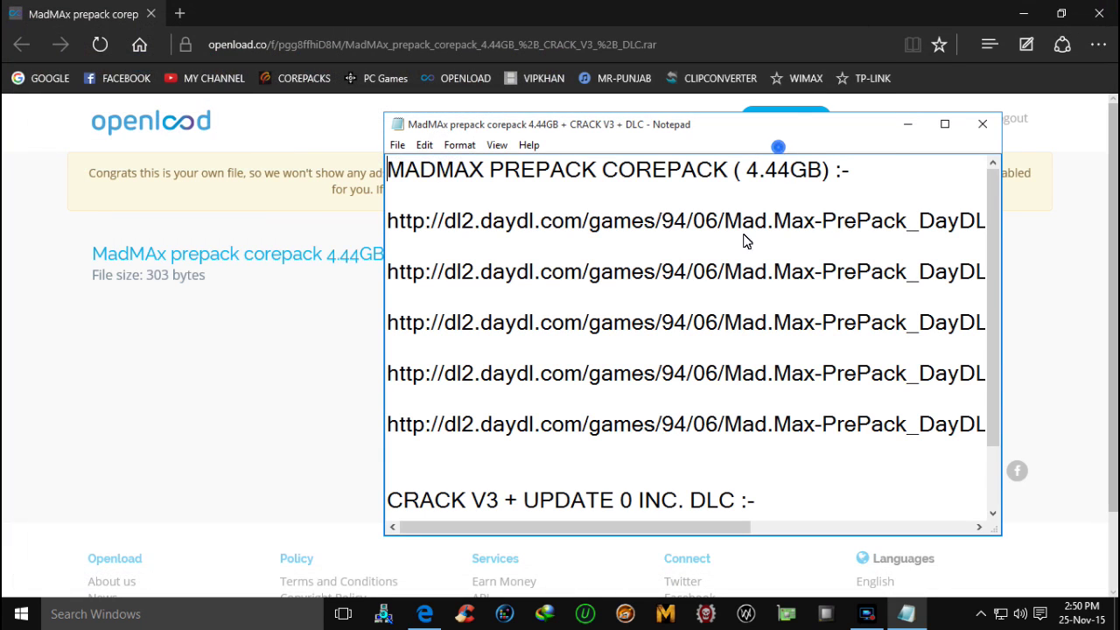
pyautogui.click(946, 123)
pyautogui.click(803, 106)
pyautogui.hotkey('shift', 'Home')
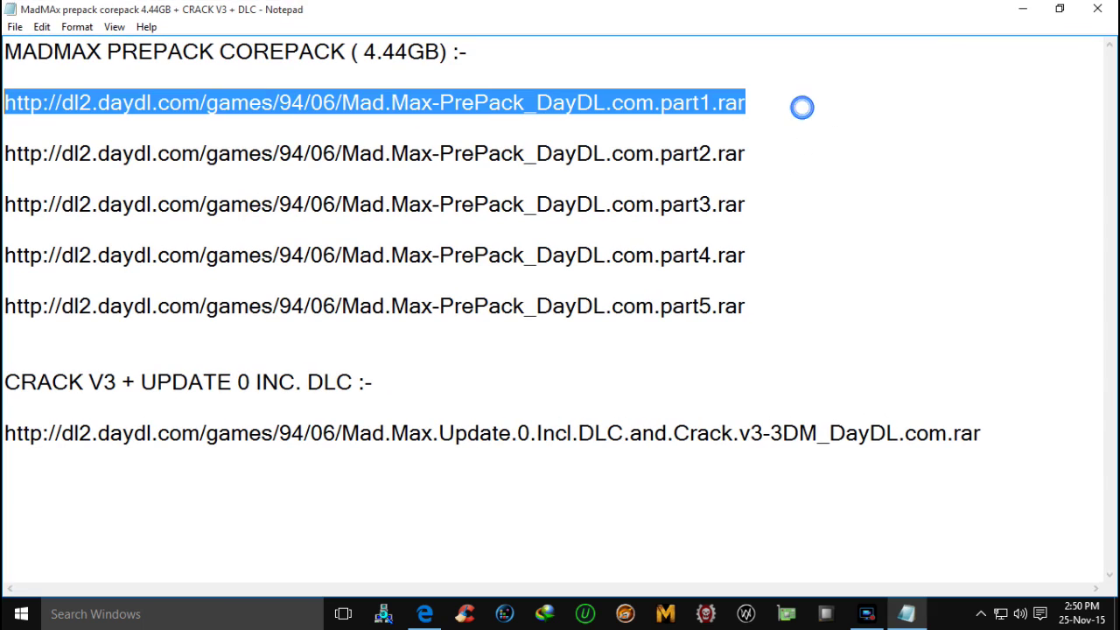
pyautogui.rightClick(63, 103)
pyautogui.click(50, 158)
# Step: Dismiss the download prompt and close Notepad and the browser
pyautogui.press('Escape')
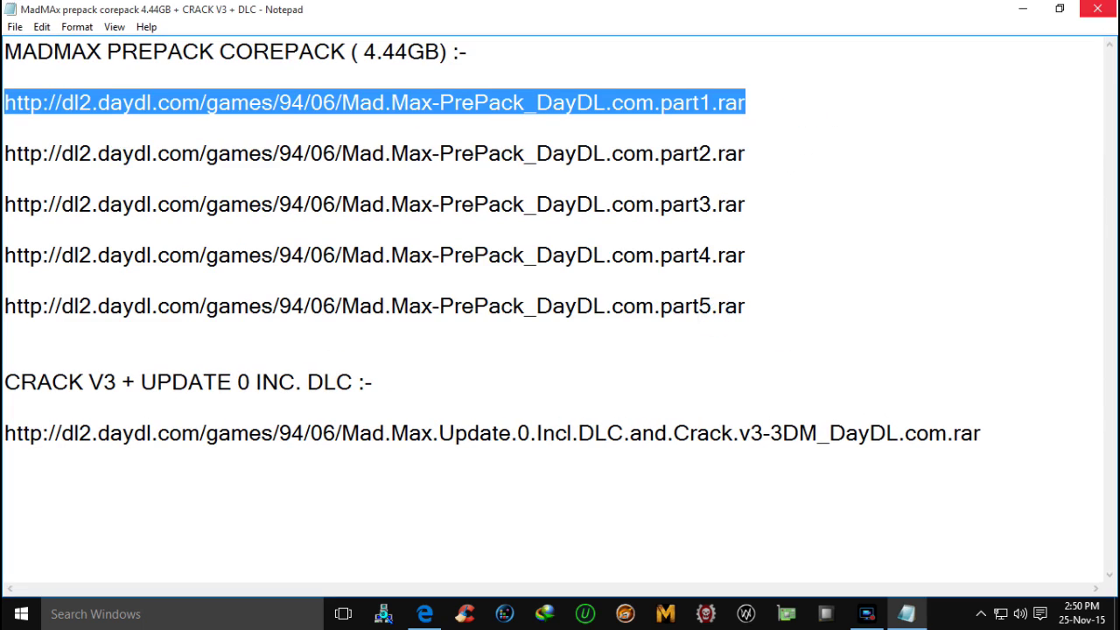
pyautogui.click(1098, 9)
pyautogui.click(1101, 8)
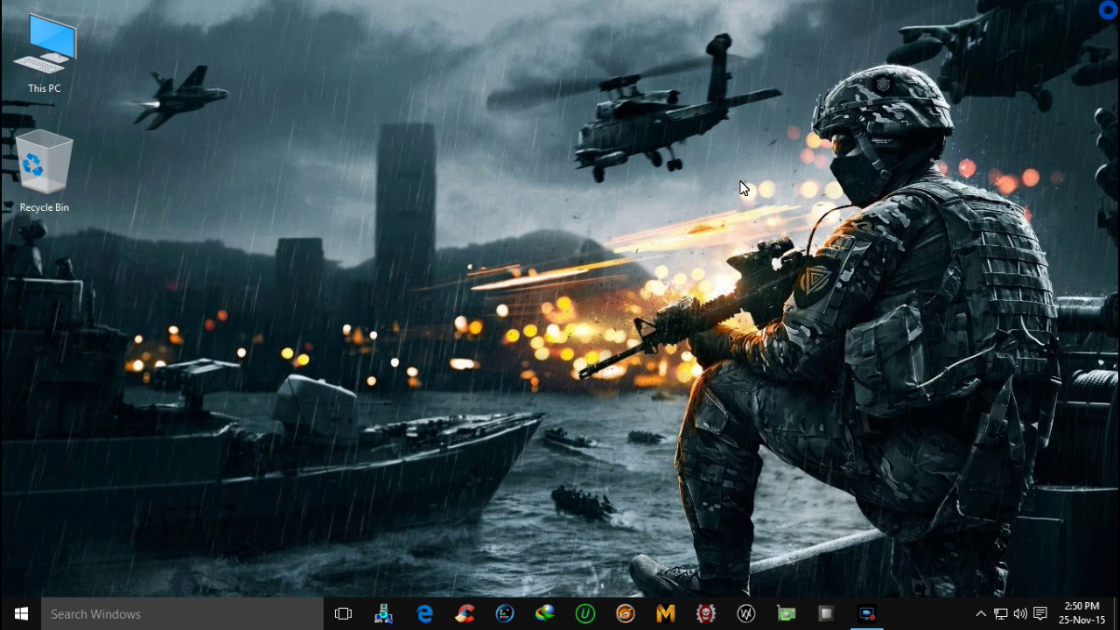
# Step: Run the setup application from E:\GAMES\MAD MAX and close the Explorer window
pyautogui.doubleClick(61, 37)
pyautogui.doubleClick(604, 366)
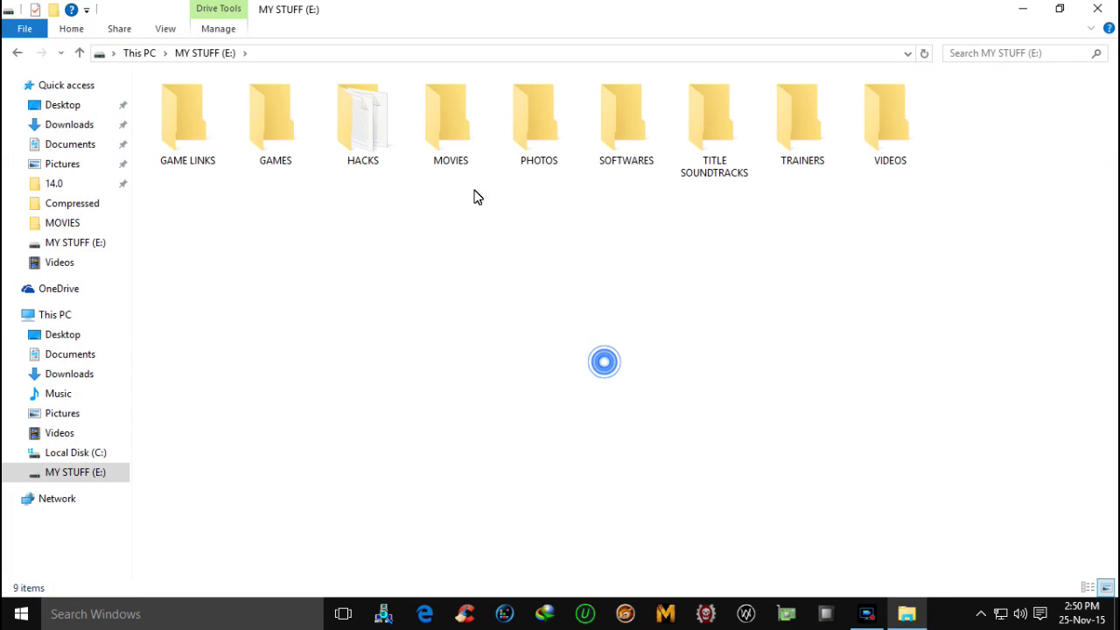
pyautogui.doubleClick(259, 116)
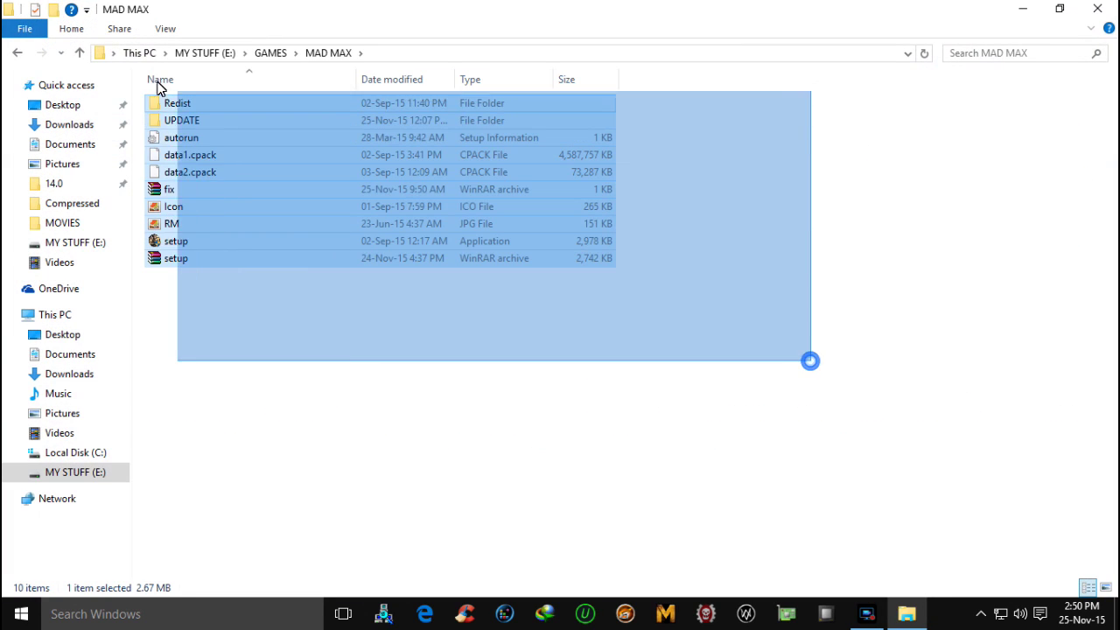
pyautogui.moveTo(159, 85); pyautogui.dragTo(159, 85)
pyautogui.click(505, 357)
pyautogui.moveTo(732, 408); pyautogui.dragTo(216, 98)
pyautogui.click(294, 340)
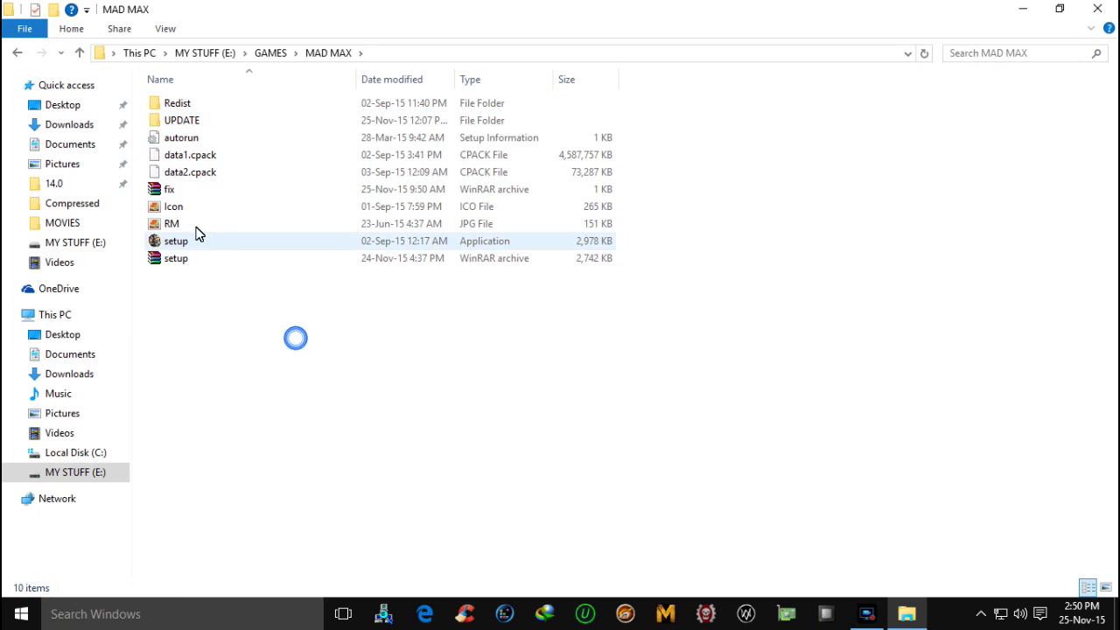
pyautogui.click(192, 241)
pyautogui.doubleClick(154, 241)
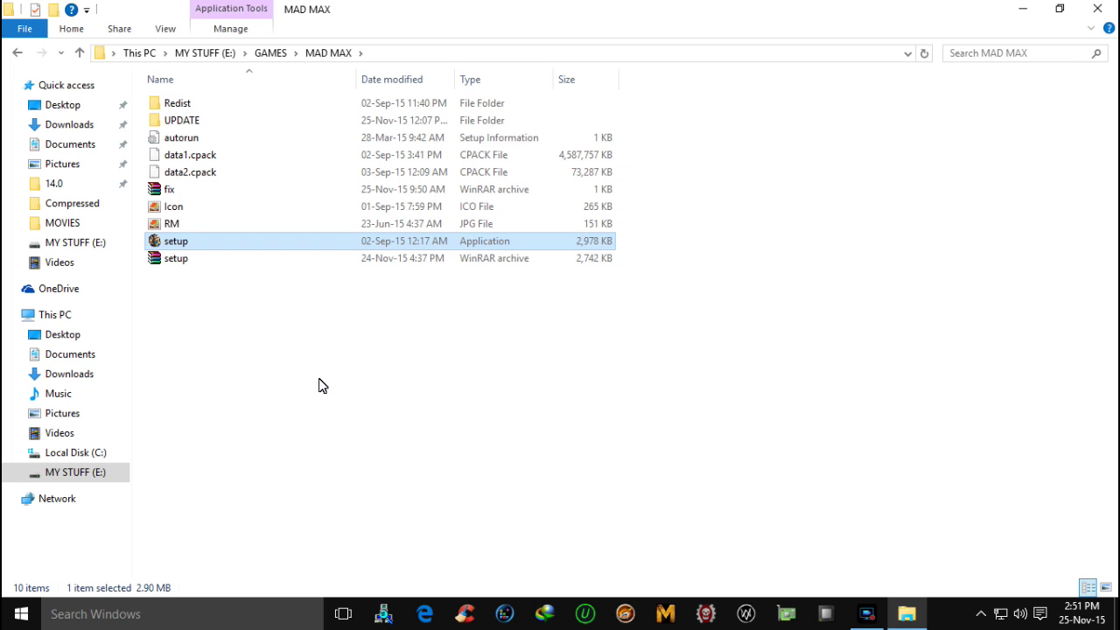
pyautogui.click(1081, 19)
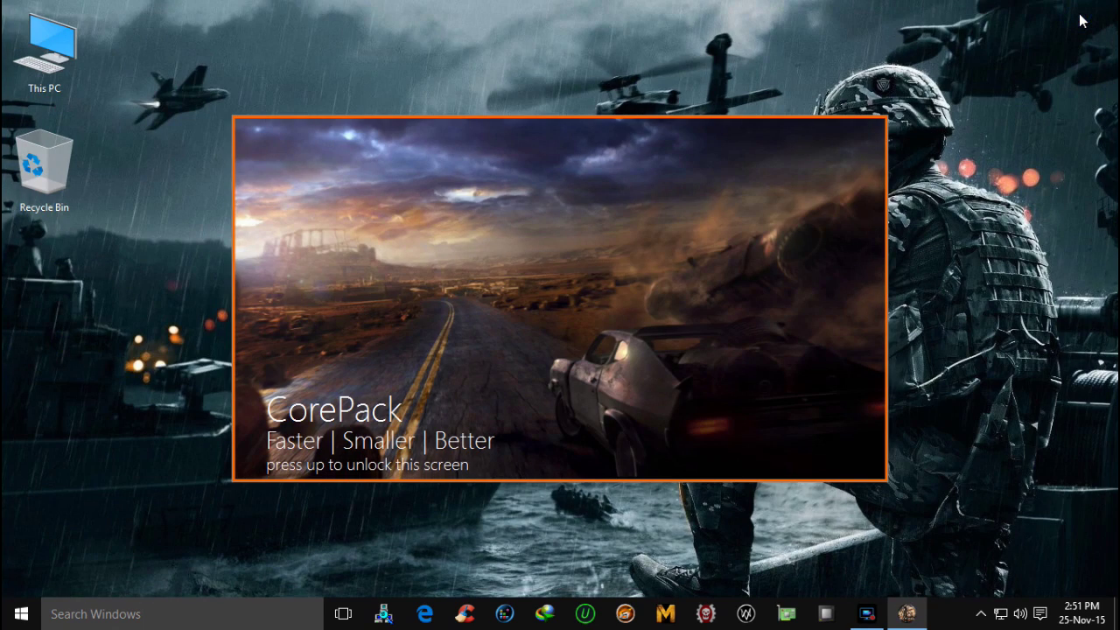
# Step: Start installing to Program Files (x86), then cancel after the insufficient disk space warning
pyautogui.press('Up')
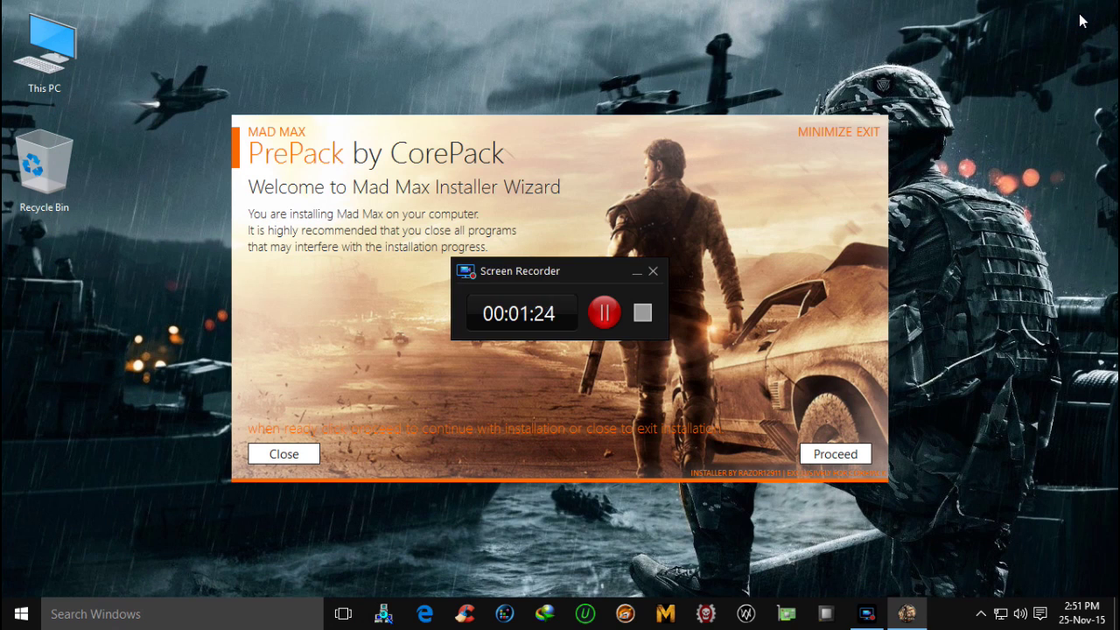
pyautogui.click(822, 454)
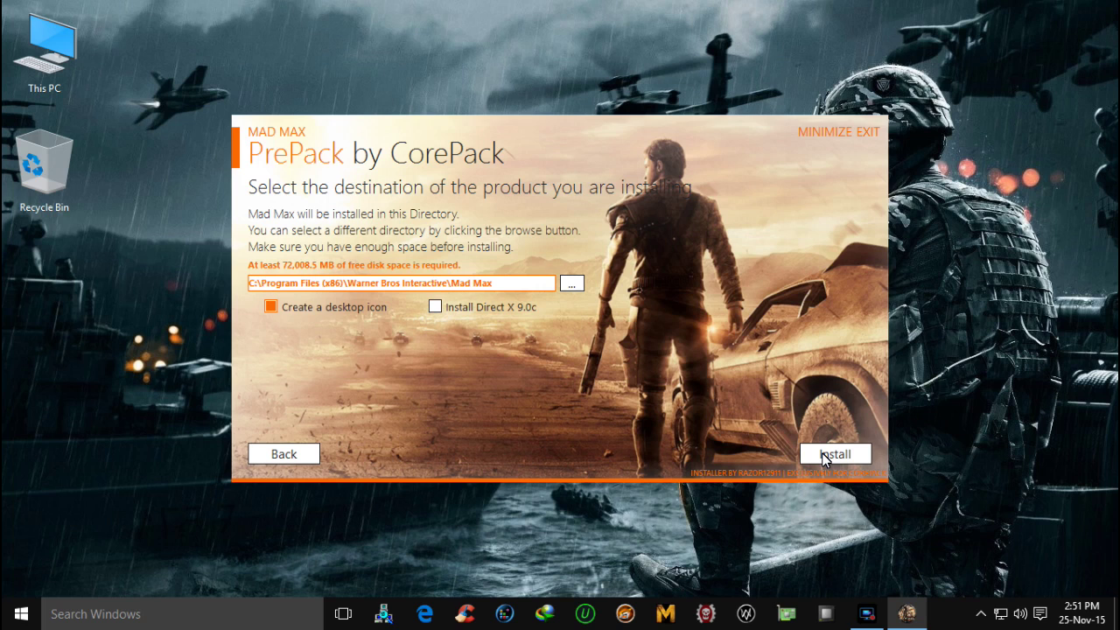
pyautogui.click(823, 456)
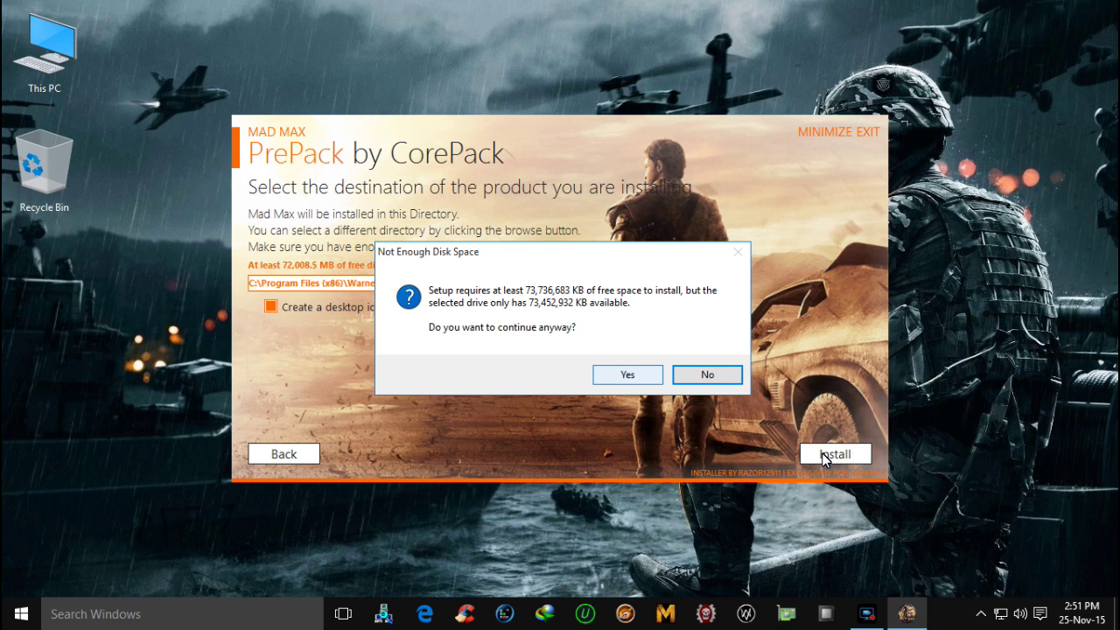
pyautogui.press('Return')
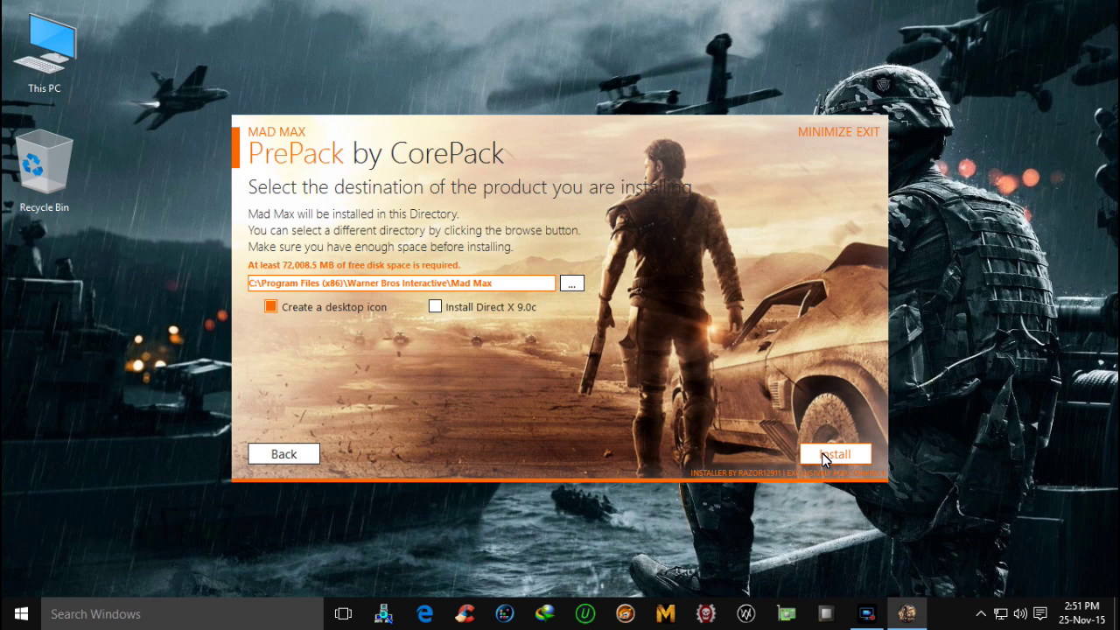
pyautogui.press('Escape')
pyautogui.click(827, 456)
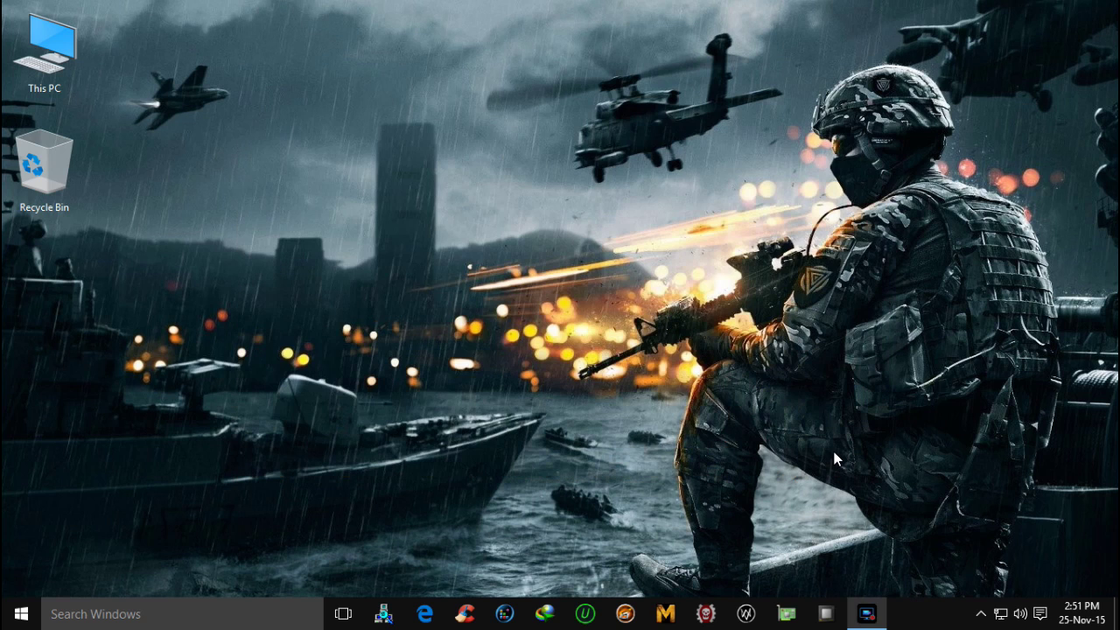
# Step: Check the size of C:\Program Files (x86)\Warner Bros Interactive\Mad Max (32.2 GB) in Properties
pyautogui.doubleClick(26, 26)
pyautogui.doubleClick(429, 359)
pyautogui.doubleClick(254, 173)
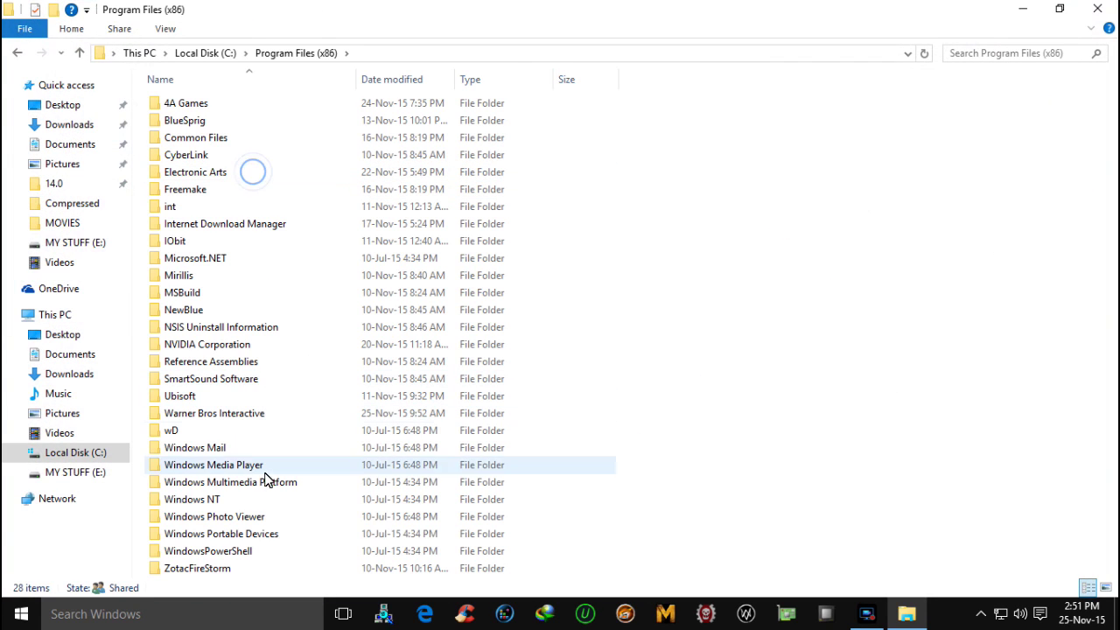
pyautogui.doubleClick(220, 423)
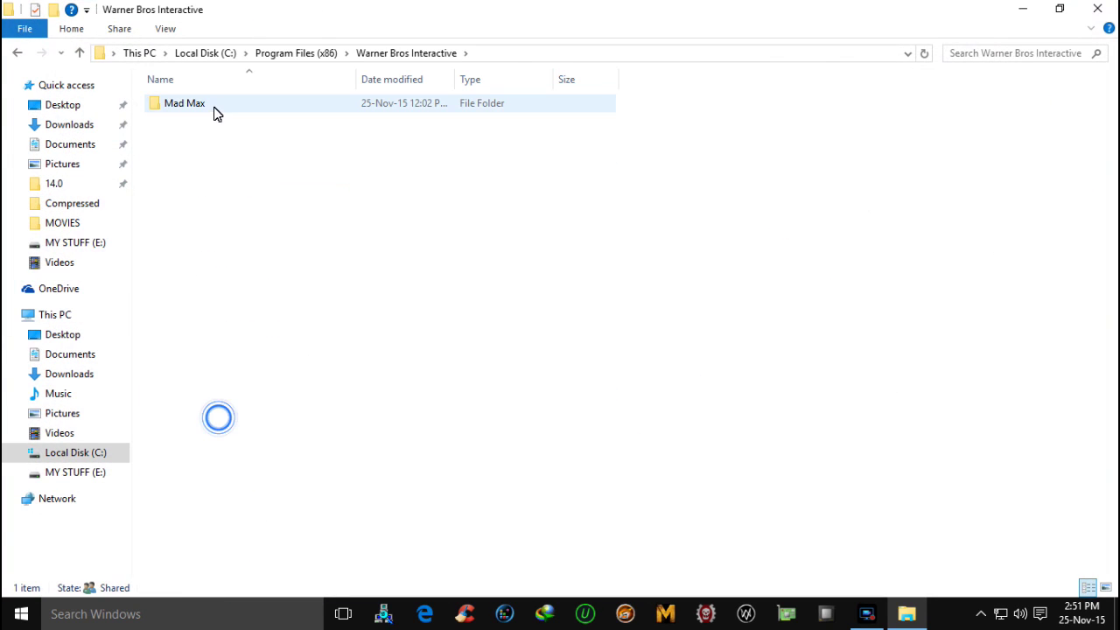
pyautogui.rightClick(194, 101)
pyautogui.click(244, 407)
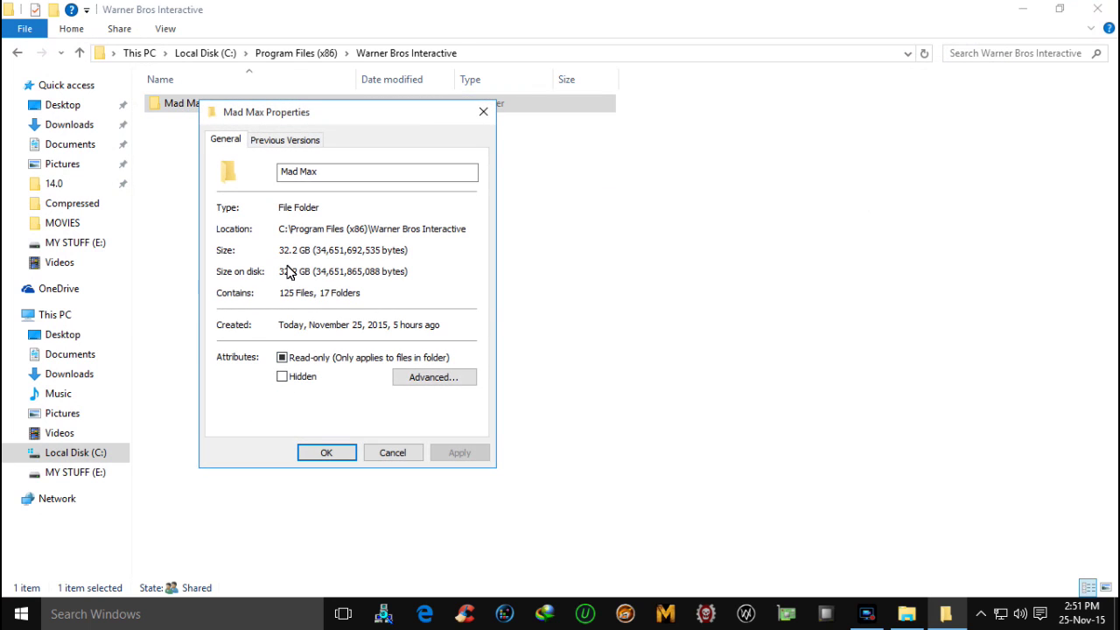
pyautogui.click(484, 111)
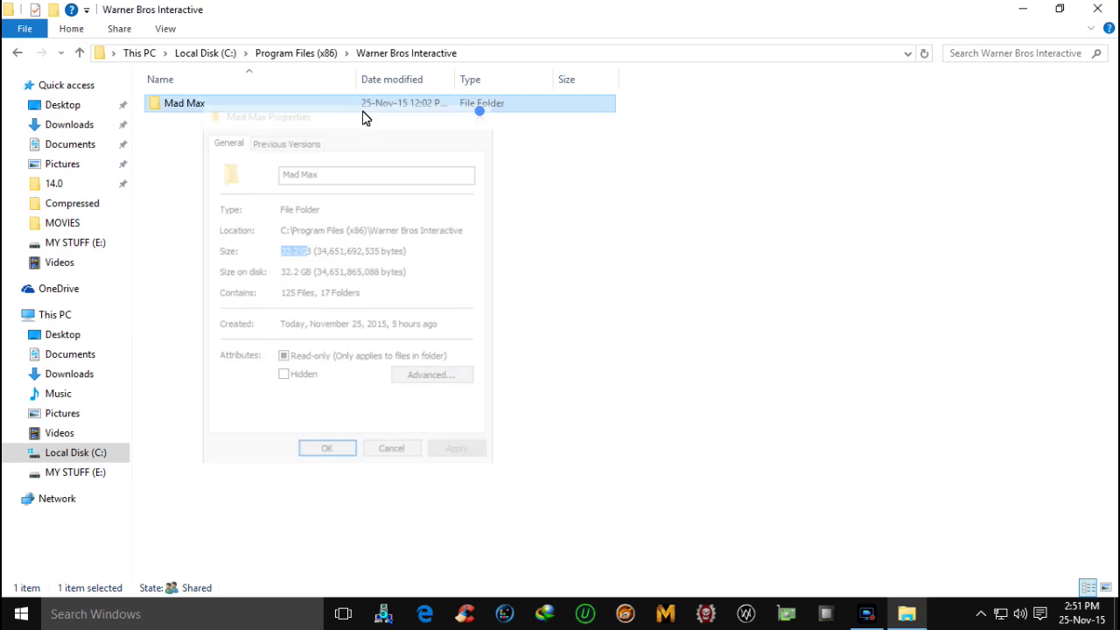
# Step: Open the Mad Max folder, then switch to the MY STUFF (E:) drive
pyautogui.doubleClick(338, 105)
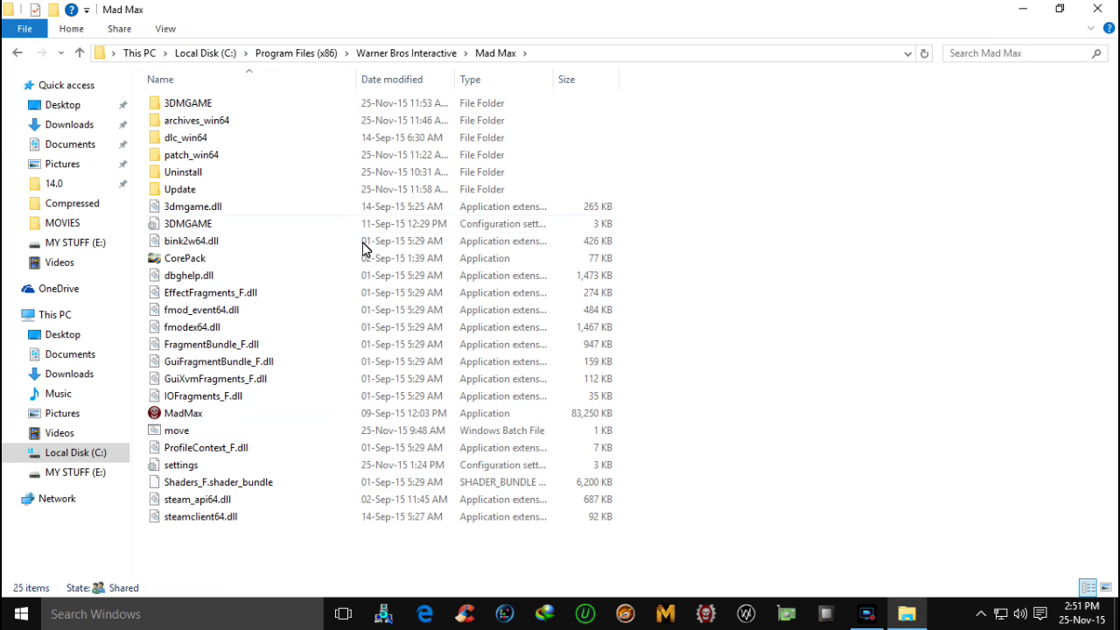
pyautogui.moveTo(671, 515); pyautogui.dragTo(370, 165)
pyautogui.click(70, 472)
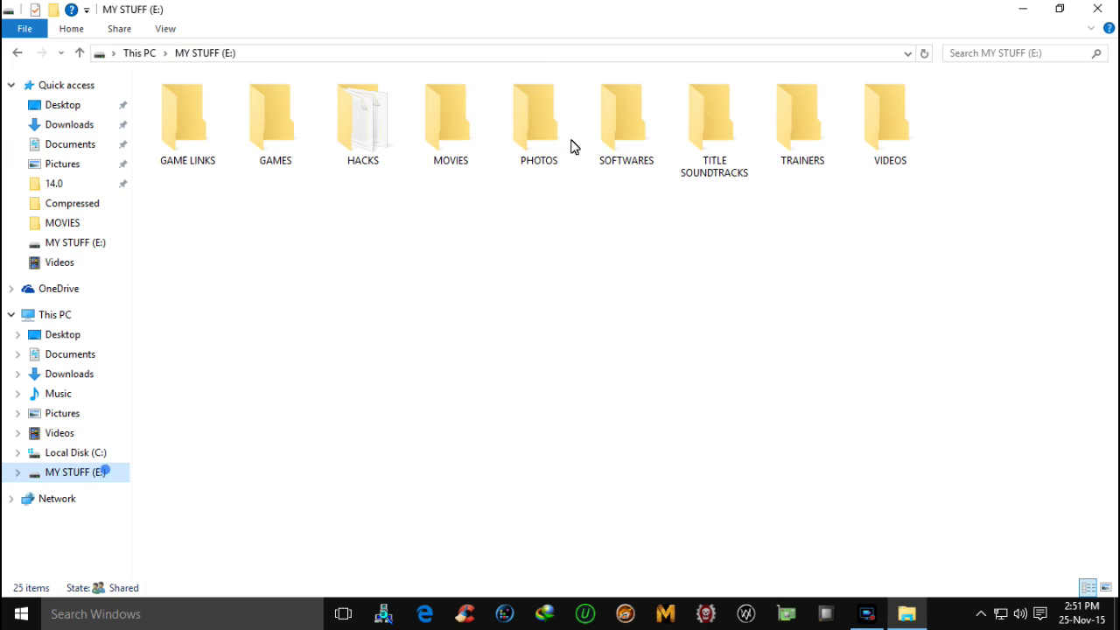
# Step: Open the update .rar from E:\GAMES\MAD MAX\UPDATE in WinRAR and restore its window
pyautogui.doubleClick(264, 100)
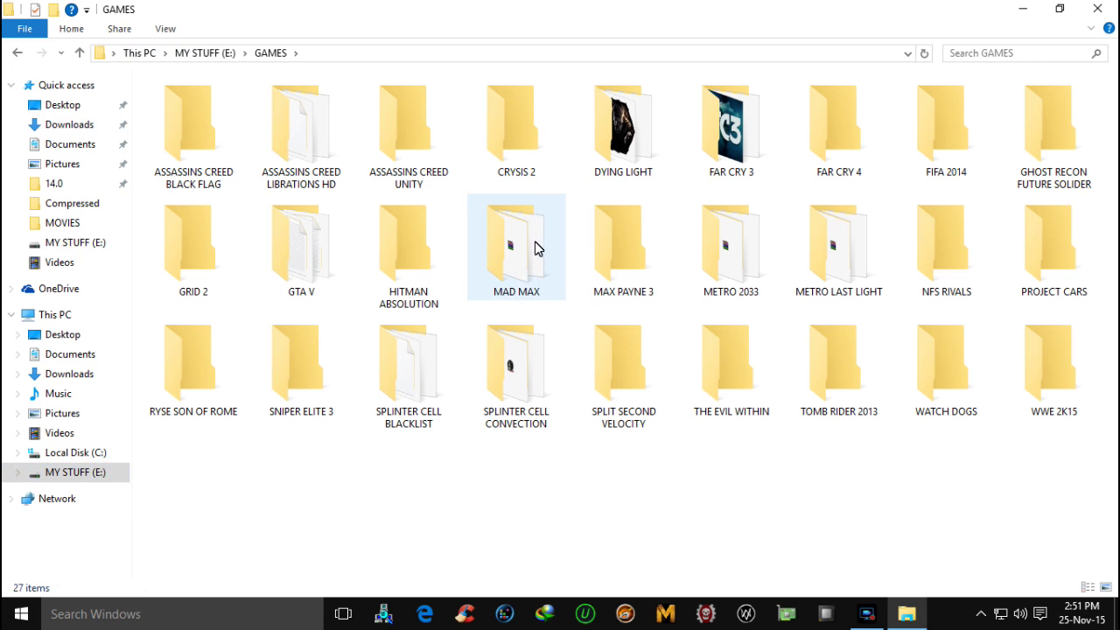
pyautogui.doubleClick(515, 249)
pyautogui.doubleClick(216, 120)
pyautogui.doubleClick(257, 105)
pyautogui.doubleClick(700, 16)
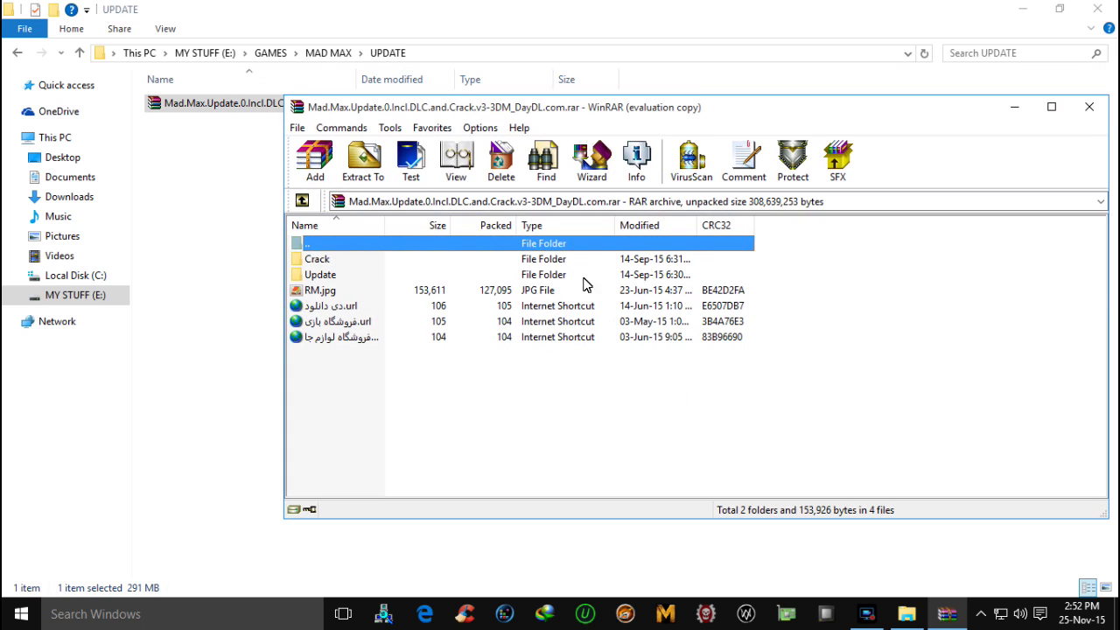
# Step: Browse Explorer to C:\Program Files (x86)\Warner Bros Interactive\Mad Max
pyautogui.click(322, 277)
pyautogui.click(88, 275)
pyautogui.doubleClick(210, 172)
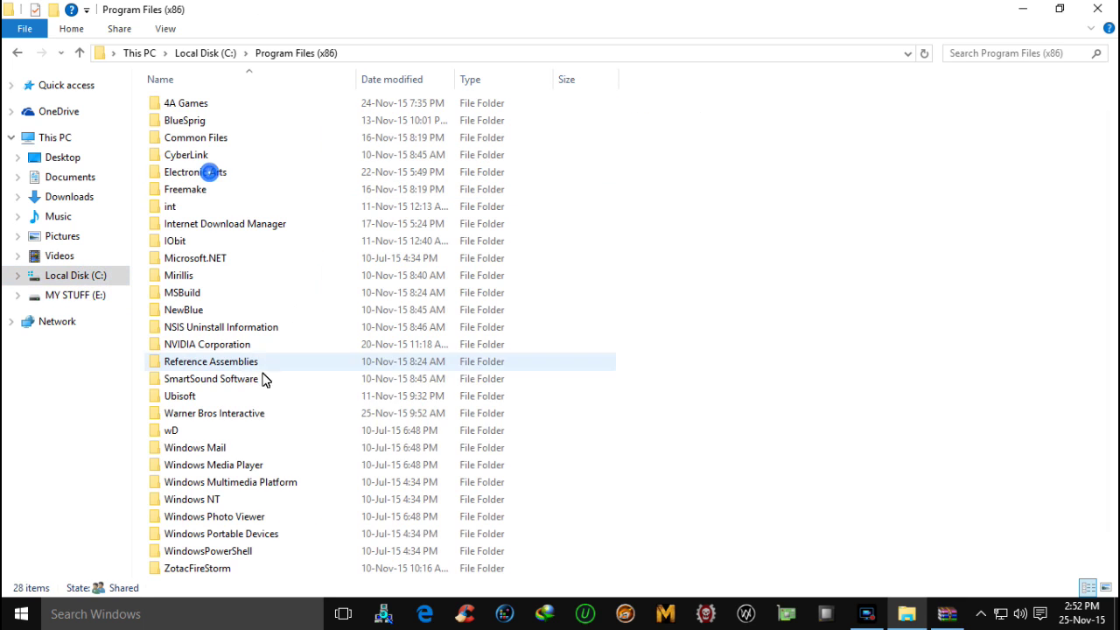
pyautogui.doubleClick(247, 413)
pyautogui.doubleClick(180, 103)
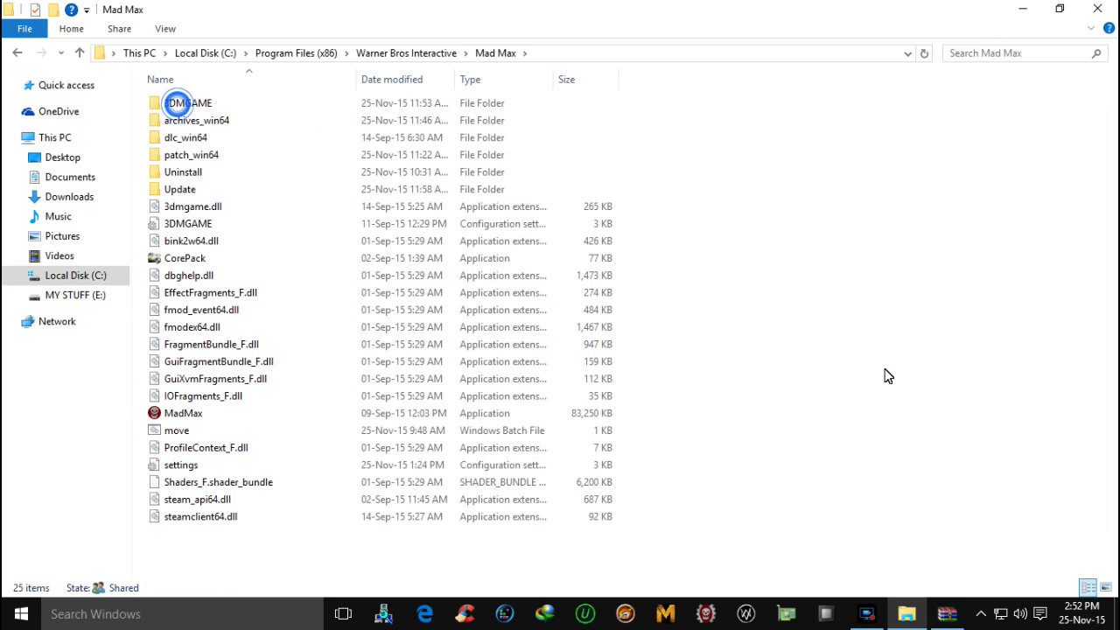
# Step: Inspect the installed game's Update folder, then return to Mad Max and refresh the listing
pyautogui.click(945, 613)
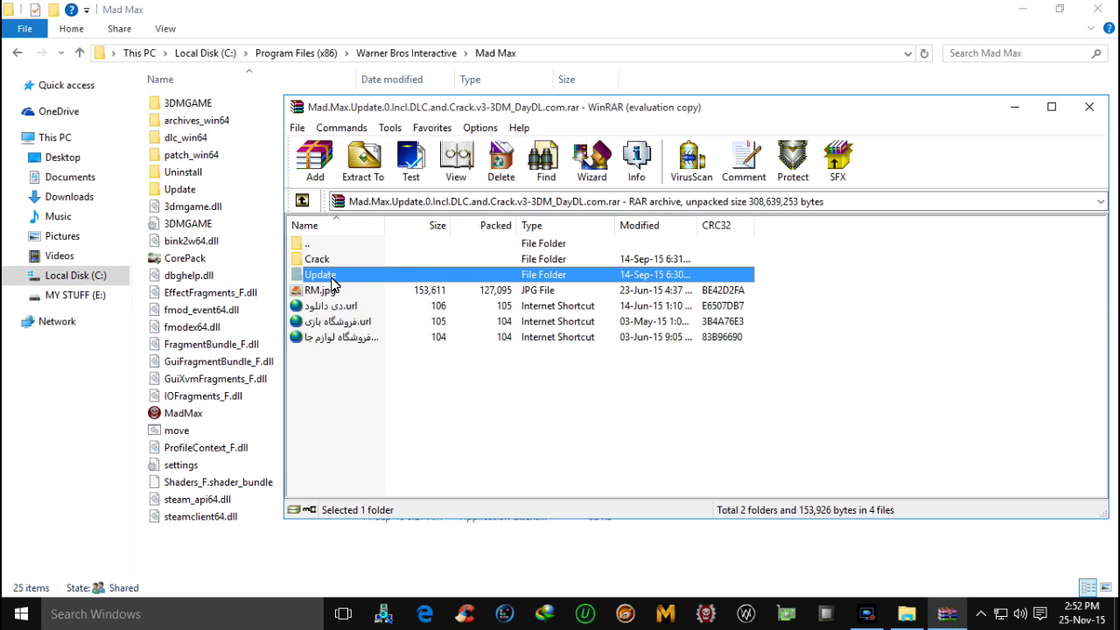
pyautogui.click(200, 171)
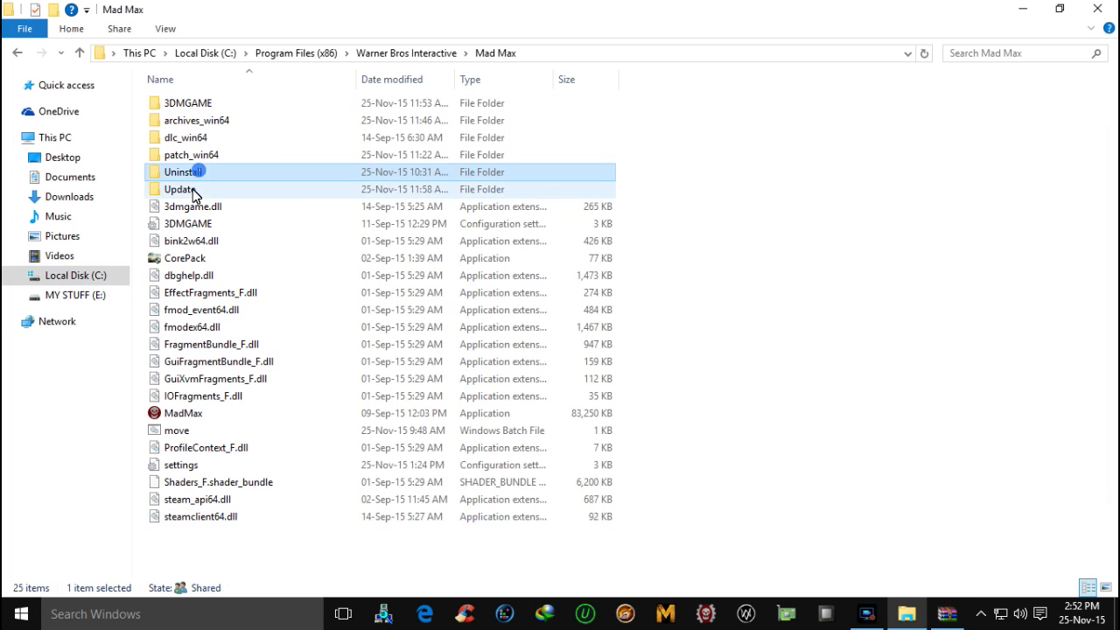
pyautogui.doubleClick(205, 191)
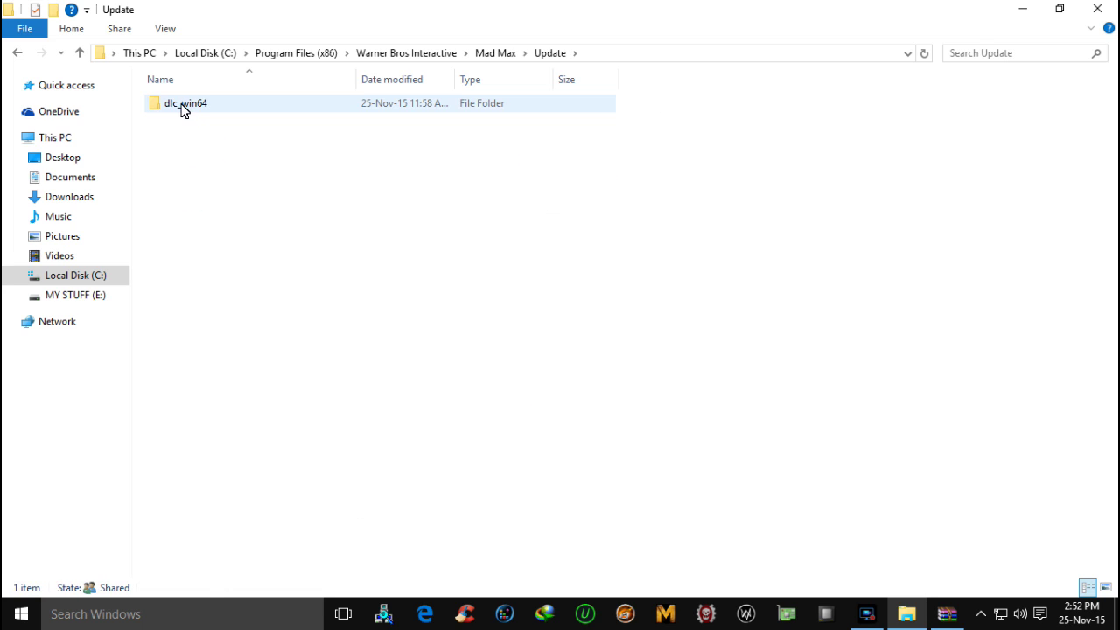
pyautogui.rightClick(180, 104)
pyautogui.click(17, 55)
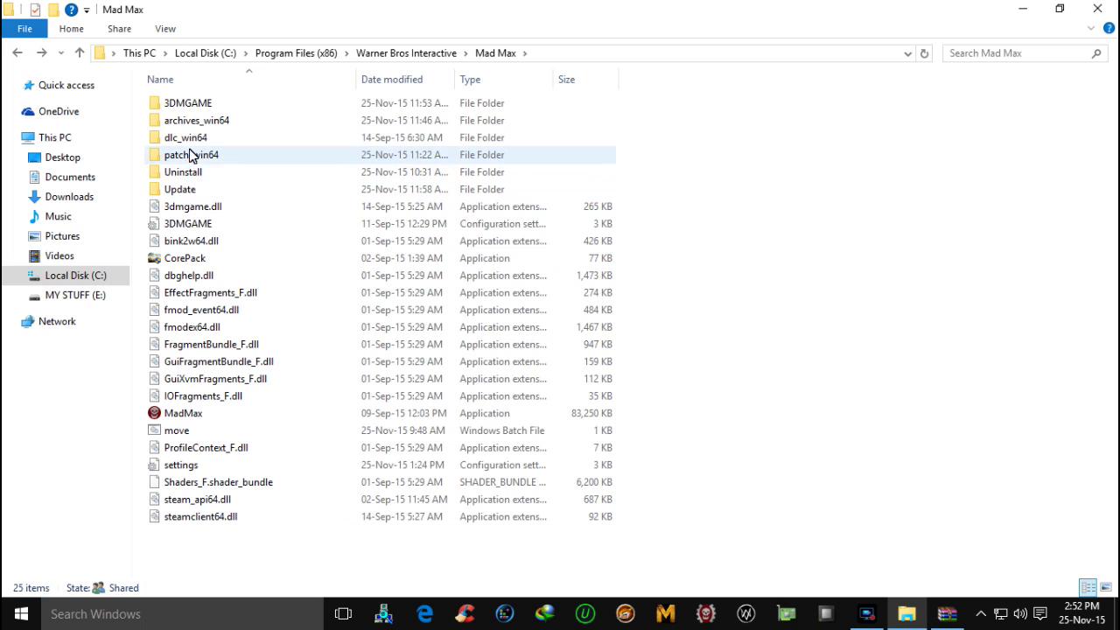
pyautogui.rightClick(751, 281)
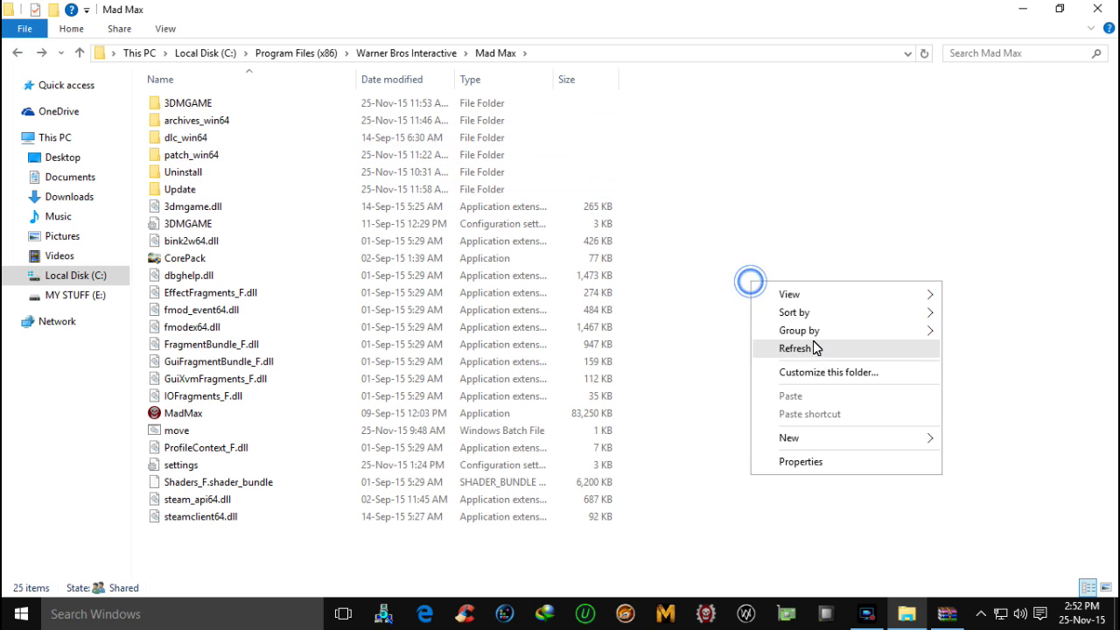
pyautogui.click(792, 348)
# Step: View the archive's Crack folder files, close the update archive, and go to MY STUFF (E:)
pyautogui.click(946, 615)
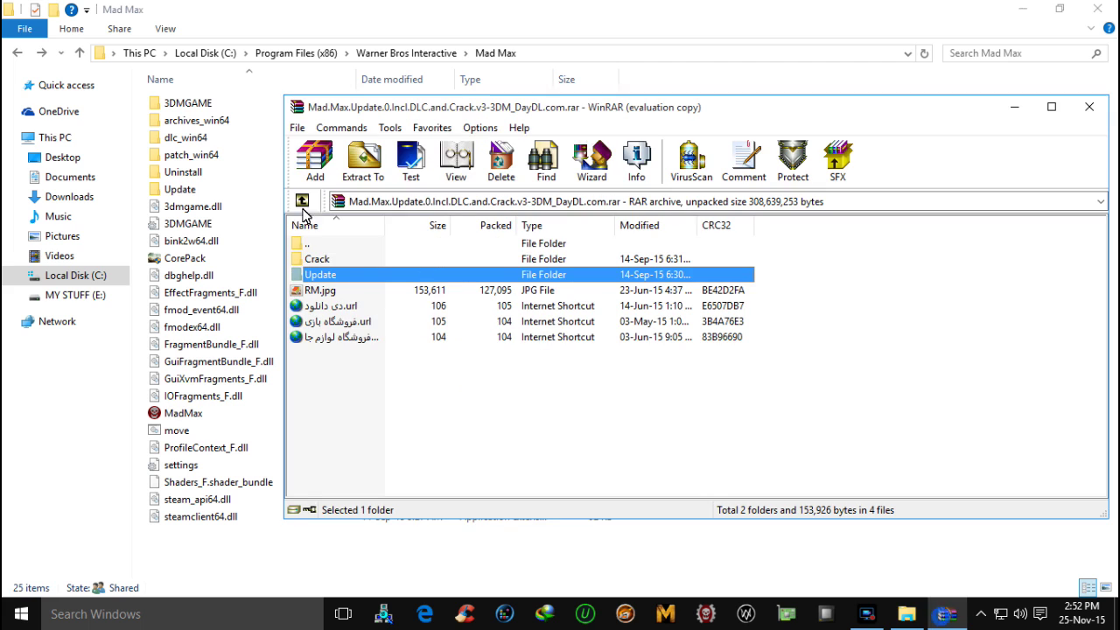
pyautogui.doubleClick(317, 258)
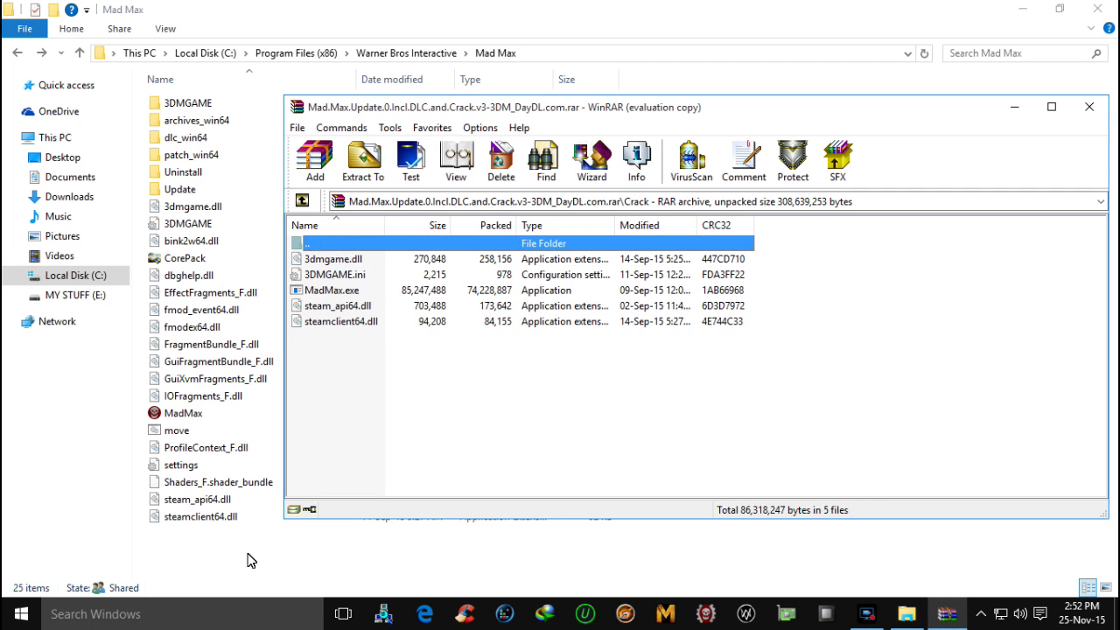
pyautogui.click(243, 547)
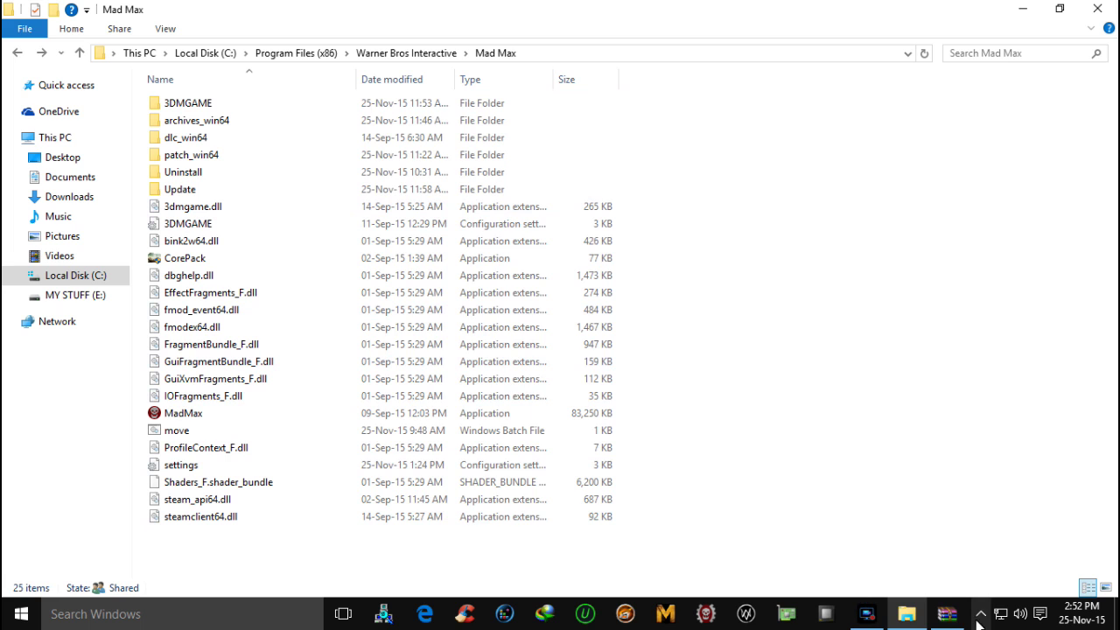
pyautogui.click(947, 616)
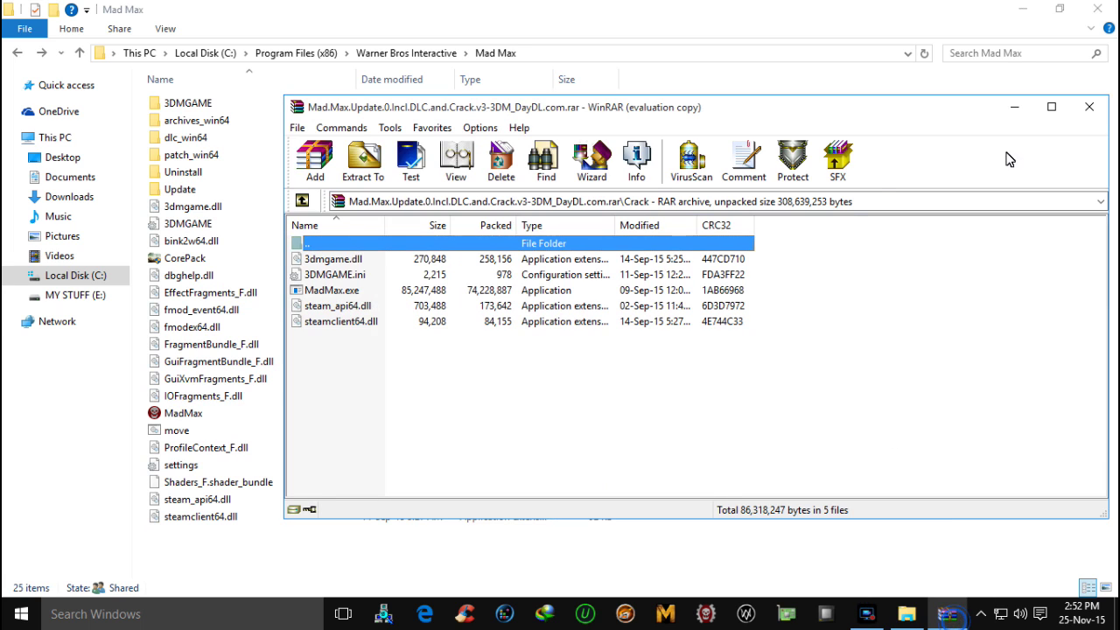
pyautogui.click(1090, 107)
pyautogui.click(87, 293)
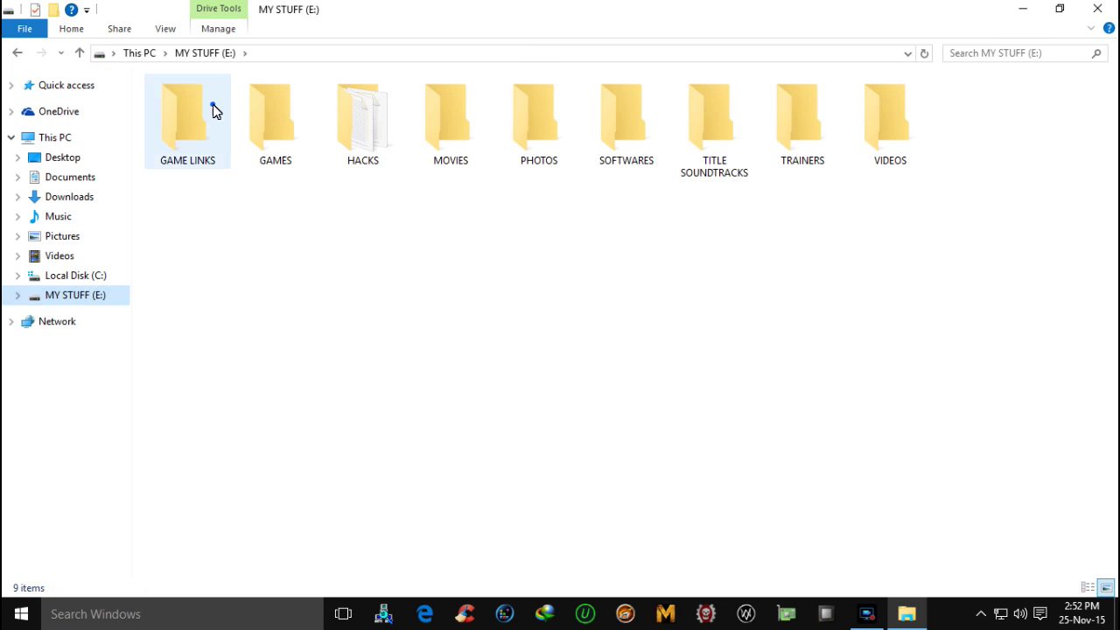
# Step: Open fix.rar from E:\GAMES\MAD MAX in WinRAR
pyautogui.doubleClick(297, 136)
pyautogui.doubleClick(534, 219)
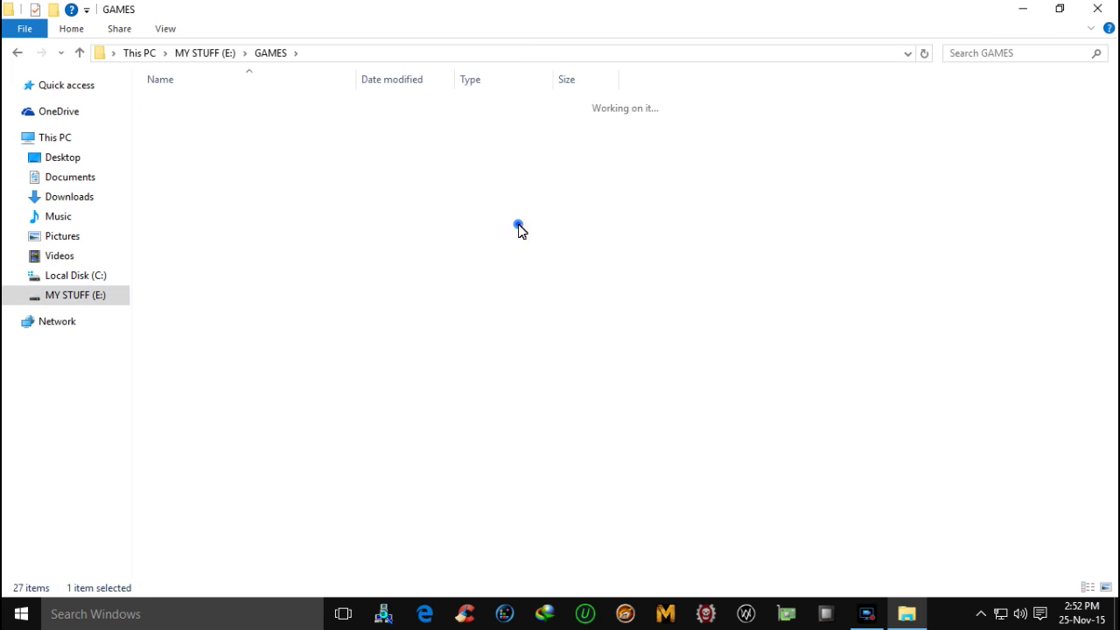
pyautogui.doubleClick(170, 189)
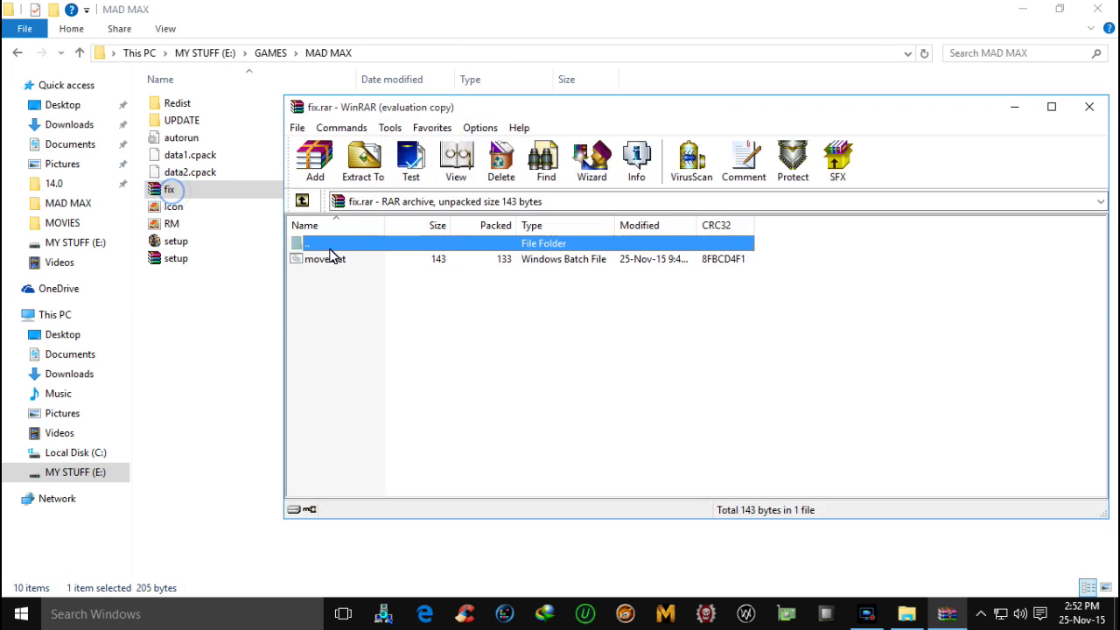
# Step: Drag move.bat into C:\Program Files (x86)\Warner Bros Interactive\Mad Max
pyautogui.click(98, 453)
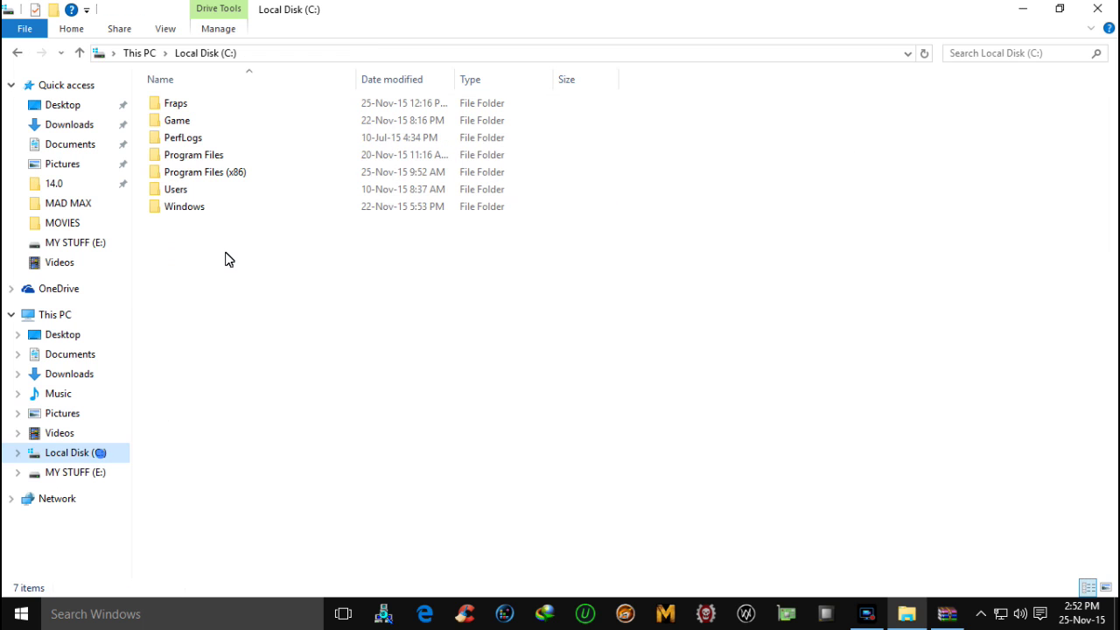
pyautogui.doubleClick(225, 173)
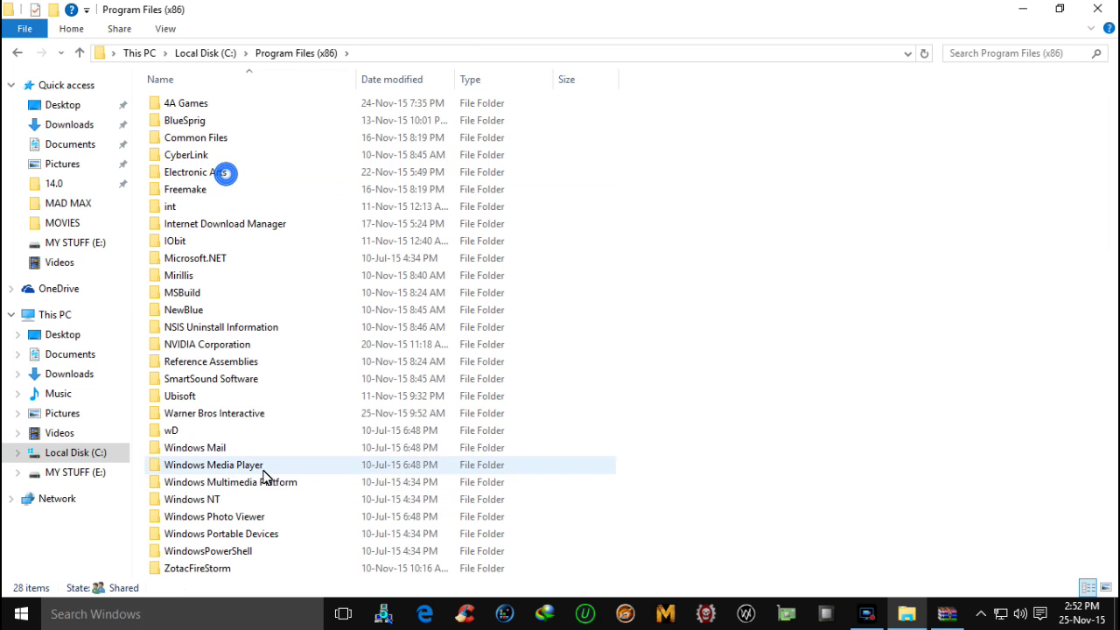
pyautogui.doubleClick(226, 414)
pyautogui.doubleClick(225, 104)
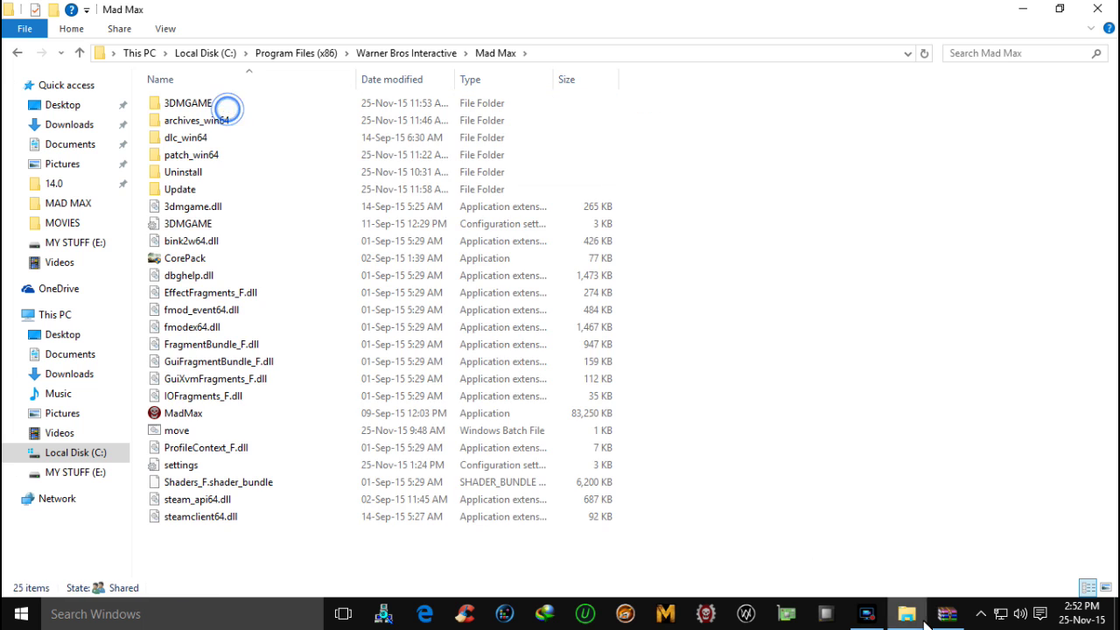
pyautogui.click(947, 613)
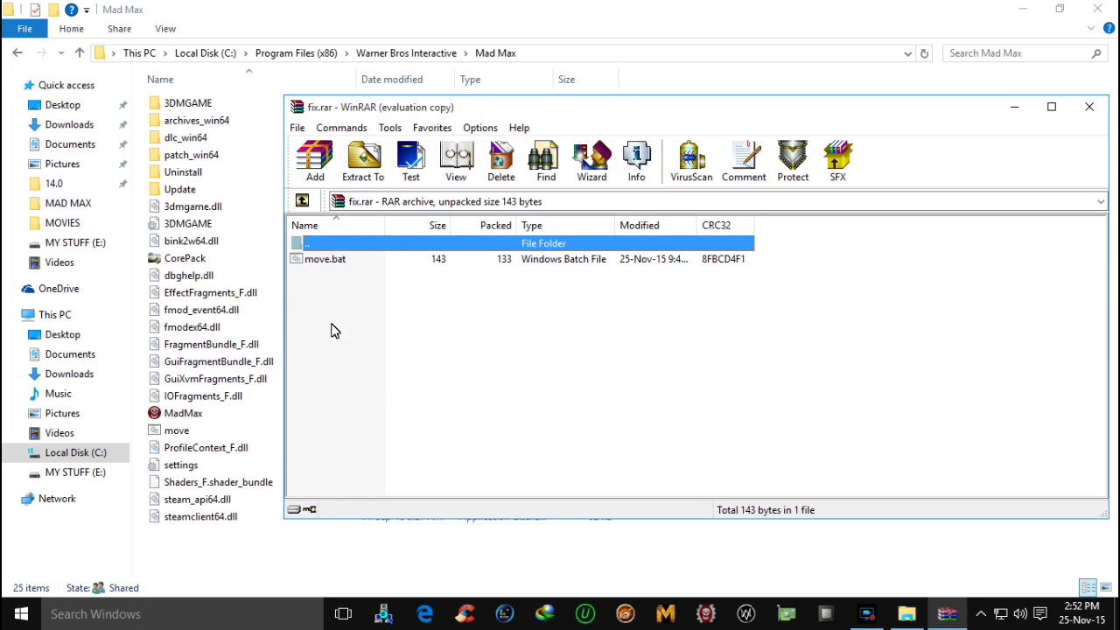
pyautogui.moveTo(329, 270); pyautogui.dragTo(284, 466)
pyautogui.moveTo(309, 568); pyautogui.dragTo(308, 564)
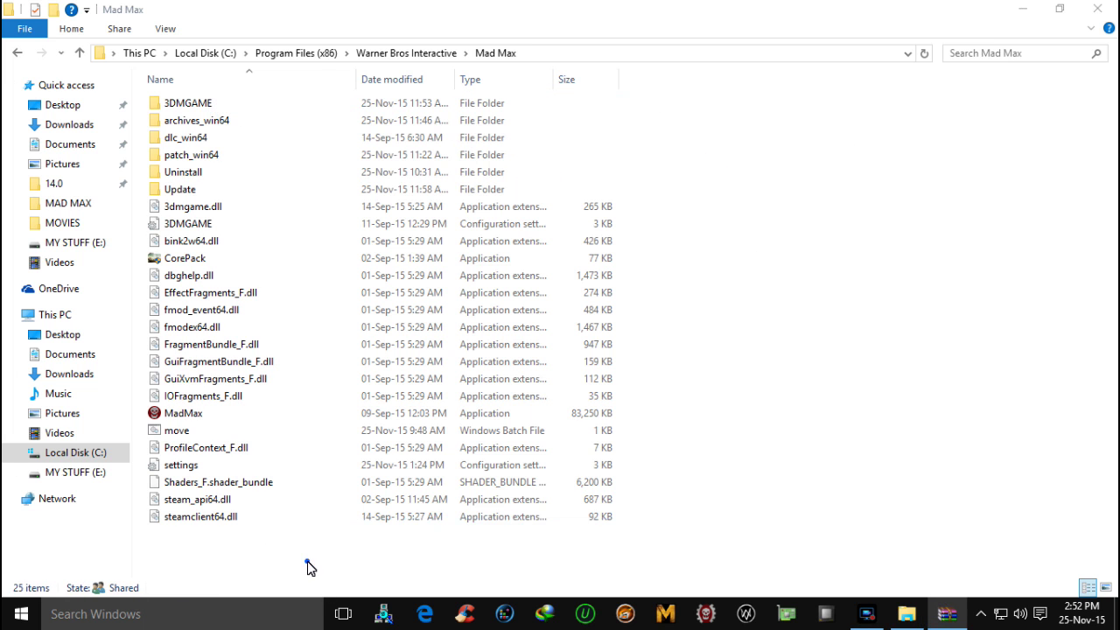
# Step: Tick Run this program as an administrator in MadMax's Compatibility properties and apply it
pyautogui.rightClick(181, 416)
pyautogui.click(230, 411)
pyautogui.click(252, 213)
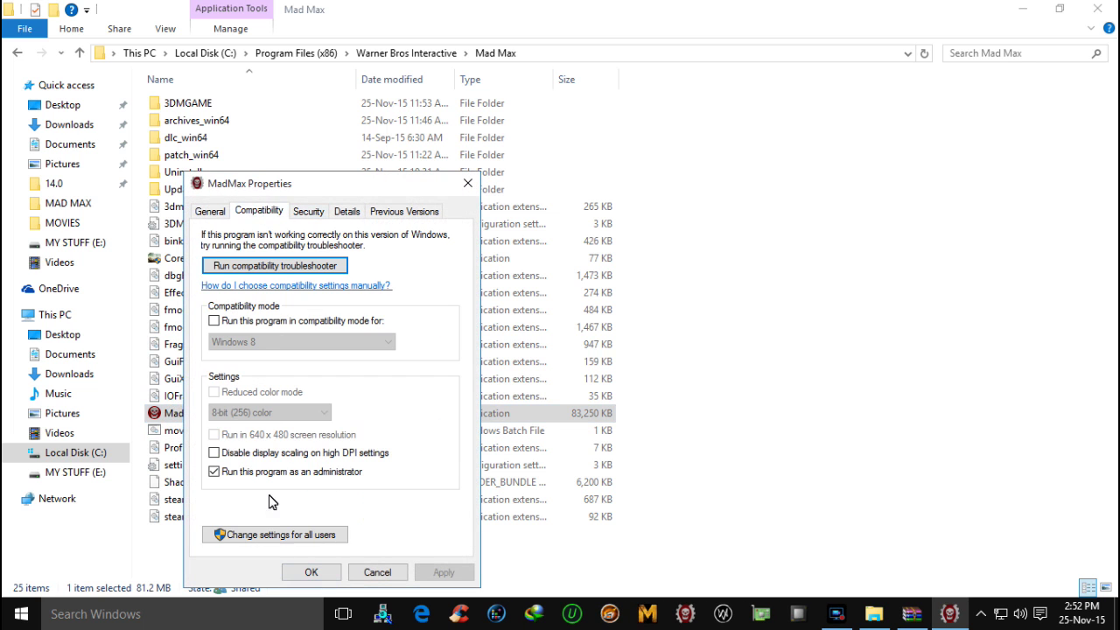
pyautogui.click(312, 572)
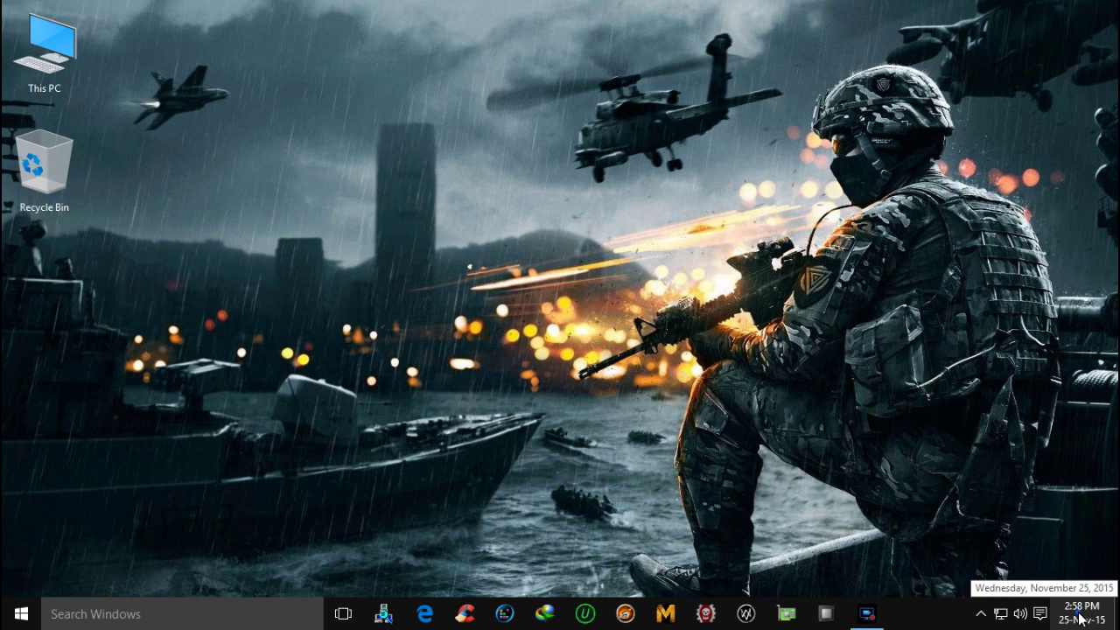
pyautogui.click(1082, 613)
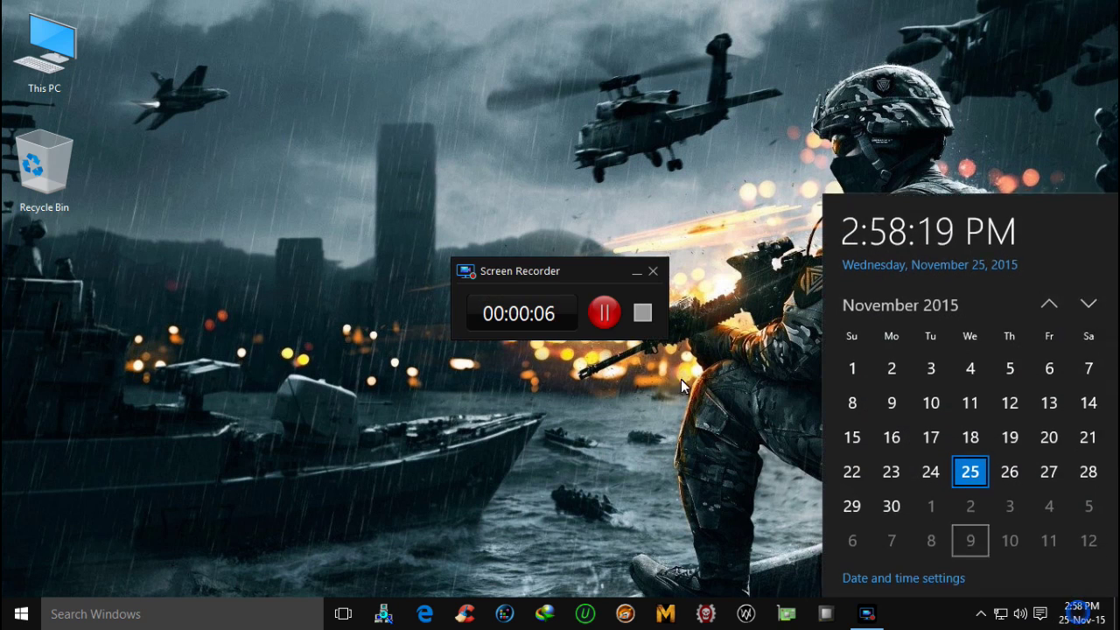
# Step: Change the Windows time zone to (UTC+08:00) Beijing, Chongqing, Hong Kong, Urumqi, then launch Mad Max from the taskbar
pyautogui.click(638, 275)
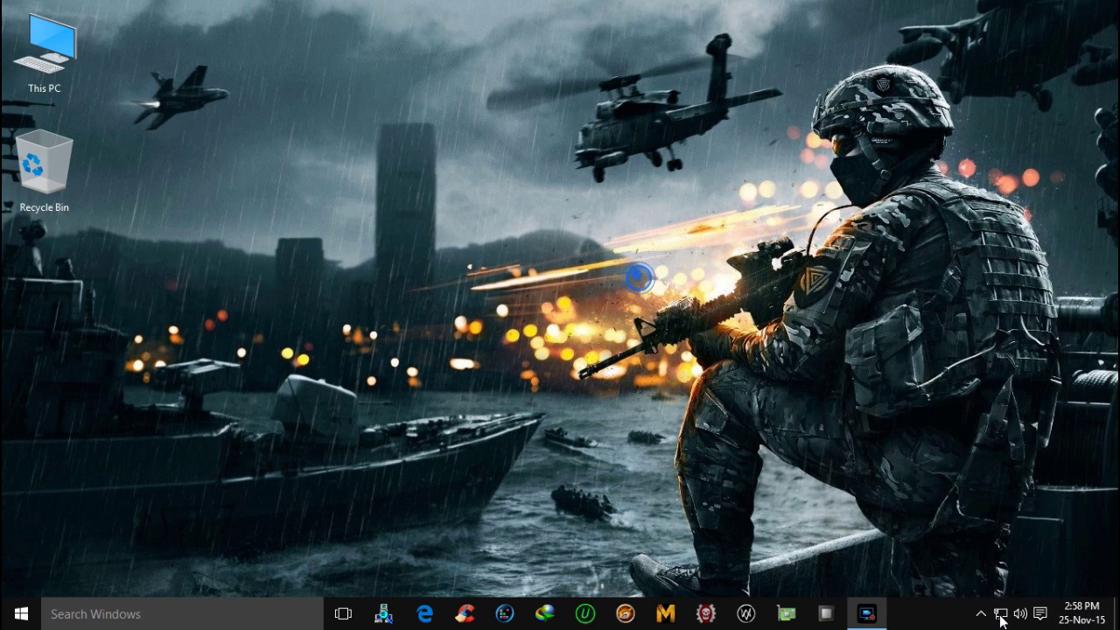
pyautogui.click(1081, 613)
pyautogui.click(906, 570)
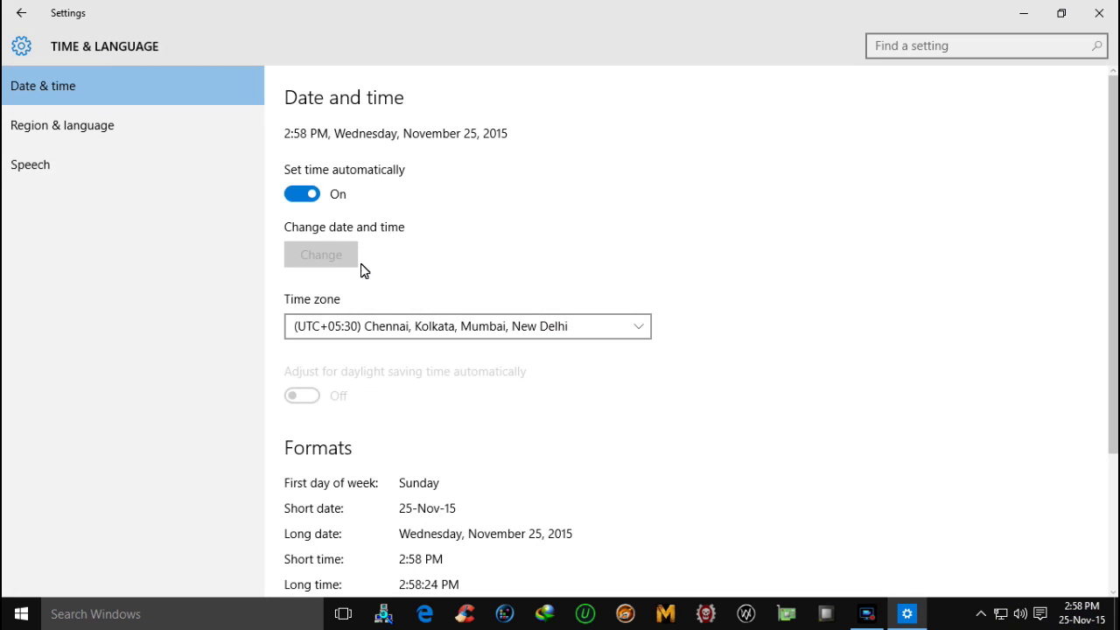
pyautogui.click(468, 332)
pyautogui.scroll(-1, 462, 404)
pyautogui.scroll(-5, 464, 404)
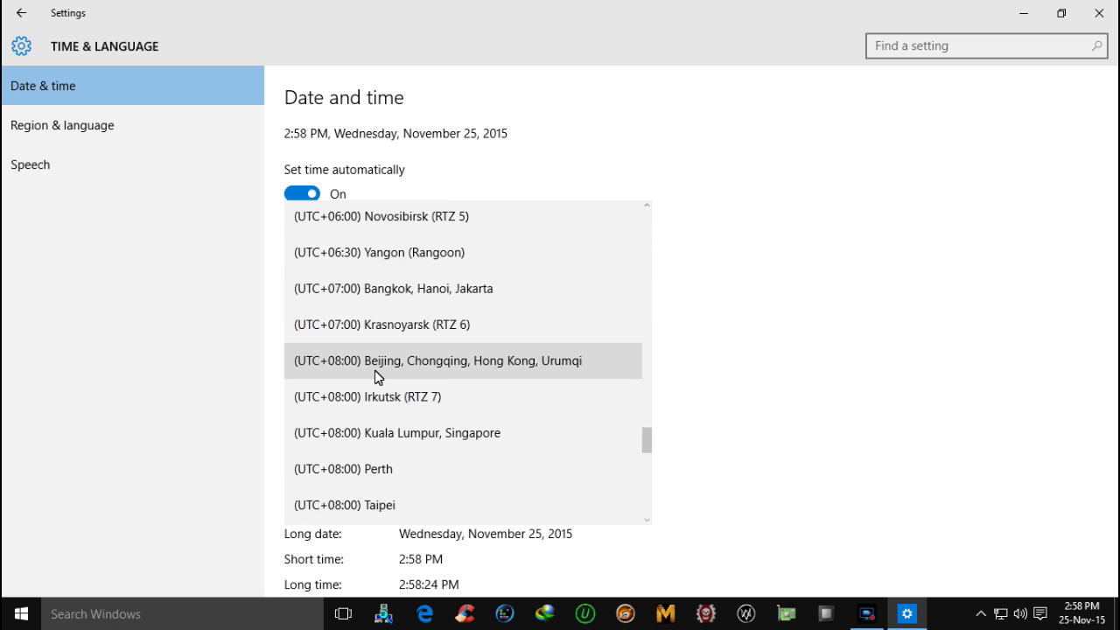
pyautogui.click(374, 362)
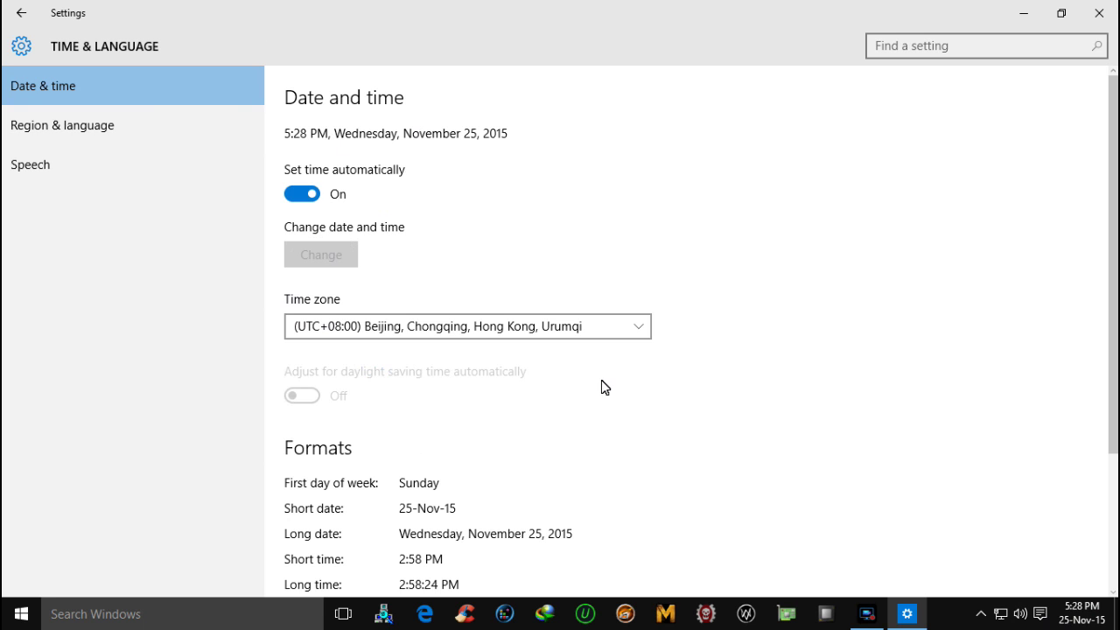
pyautogui.click(1099, 13)
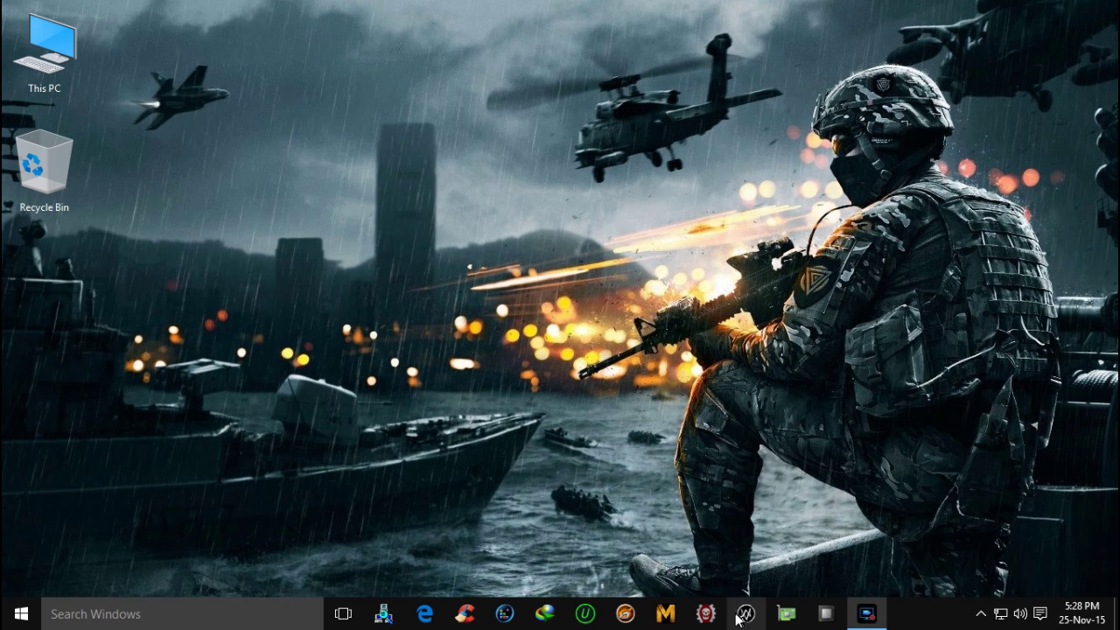
pyautogui.click(705, 614)
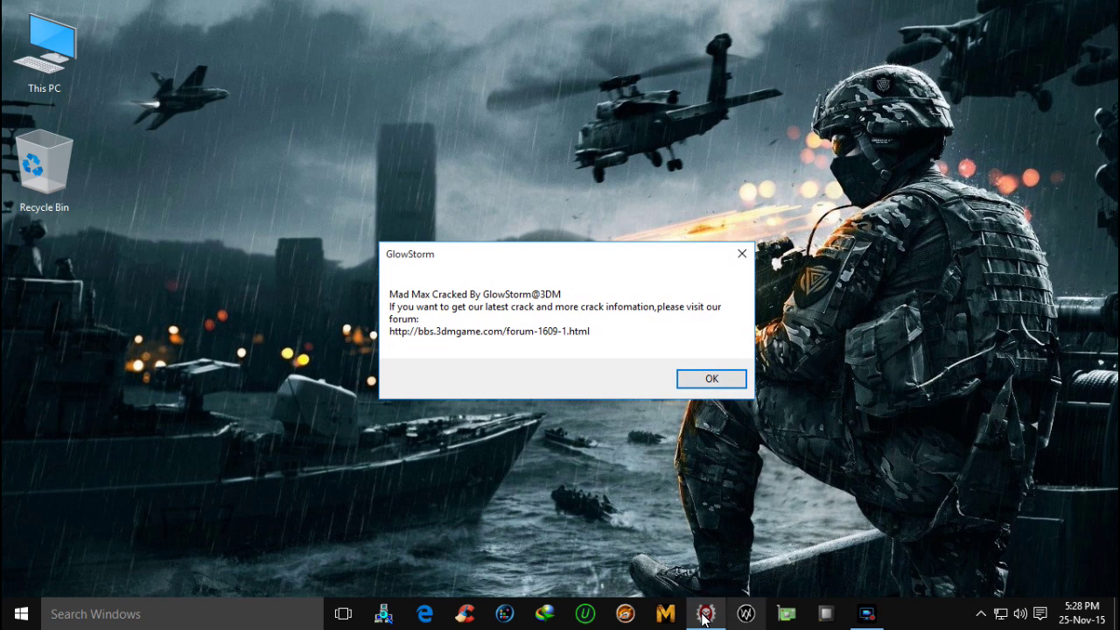